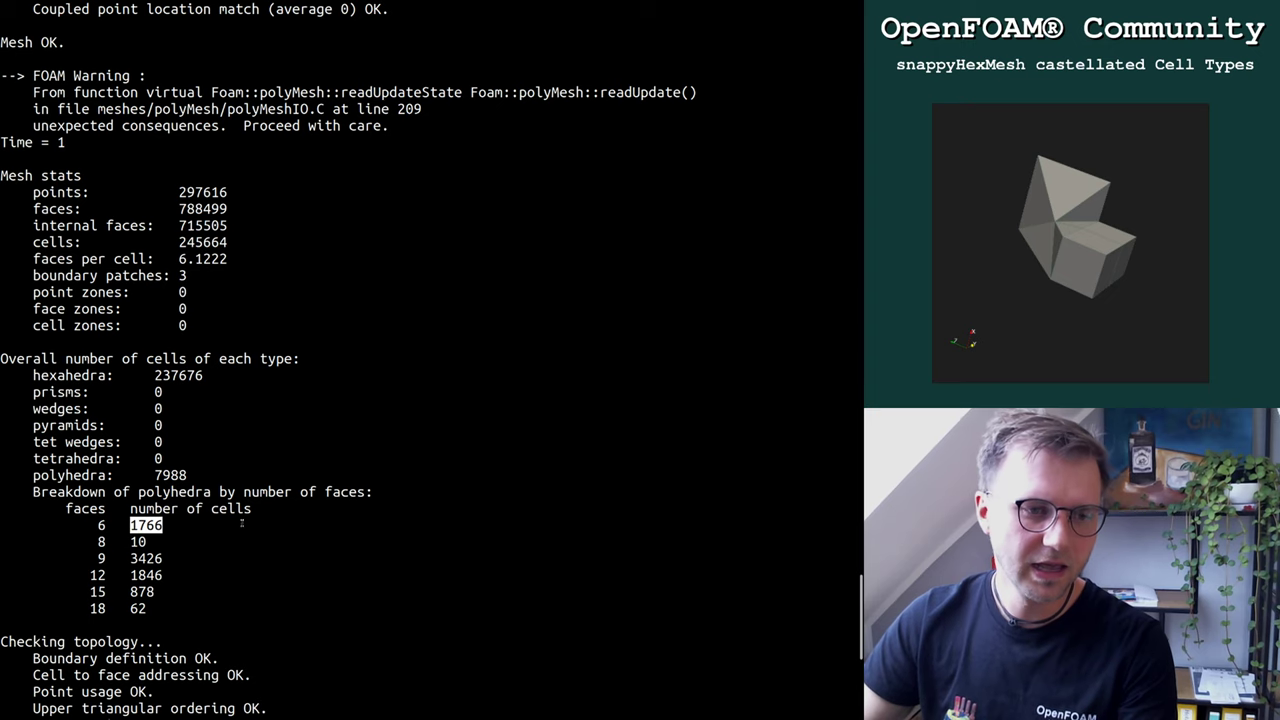
Examine the breakdown of polyhedra by number of faces in the mesh check output, including the 8-face and 18-face rows.
{"action": "scroll", "coordinate": [166, 551], "scroll_direction": "down", "scroll_amount": 2}
{"action": "double_click", "coordinate": [137, 458]}
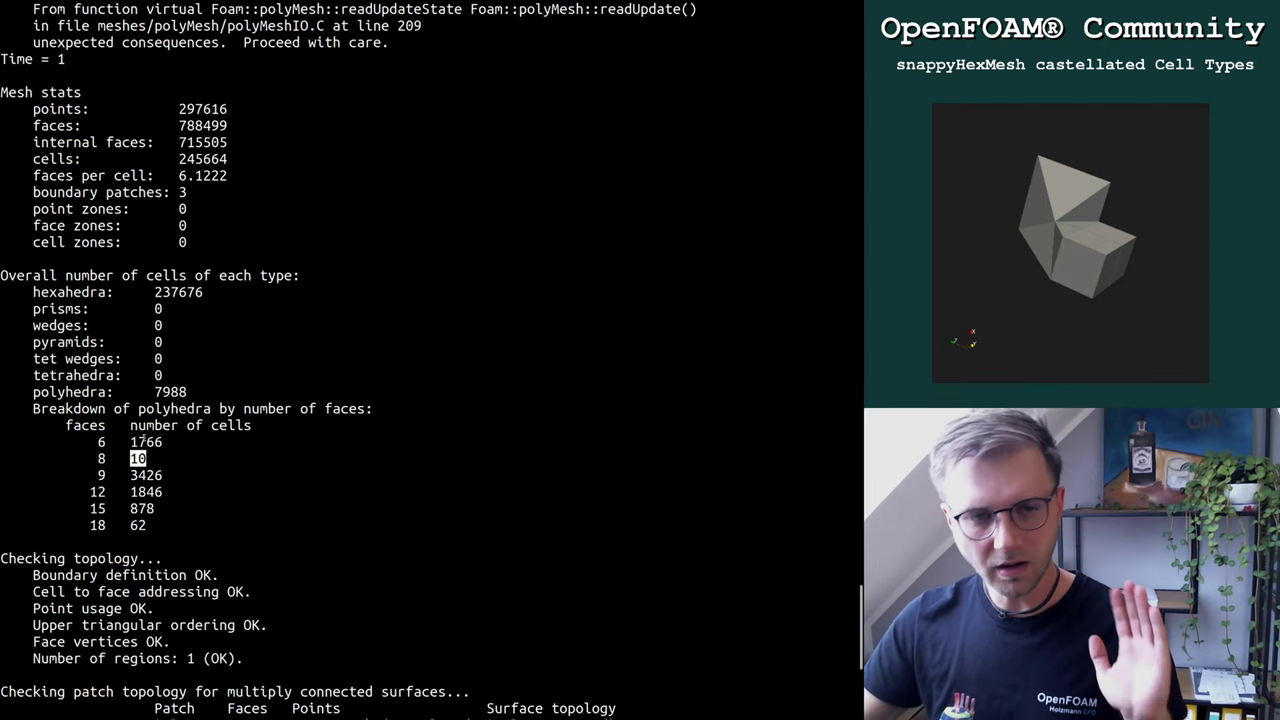
{"action": "double_click", "coordinate": [101, 458]}
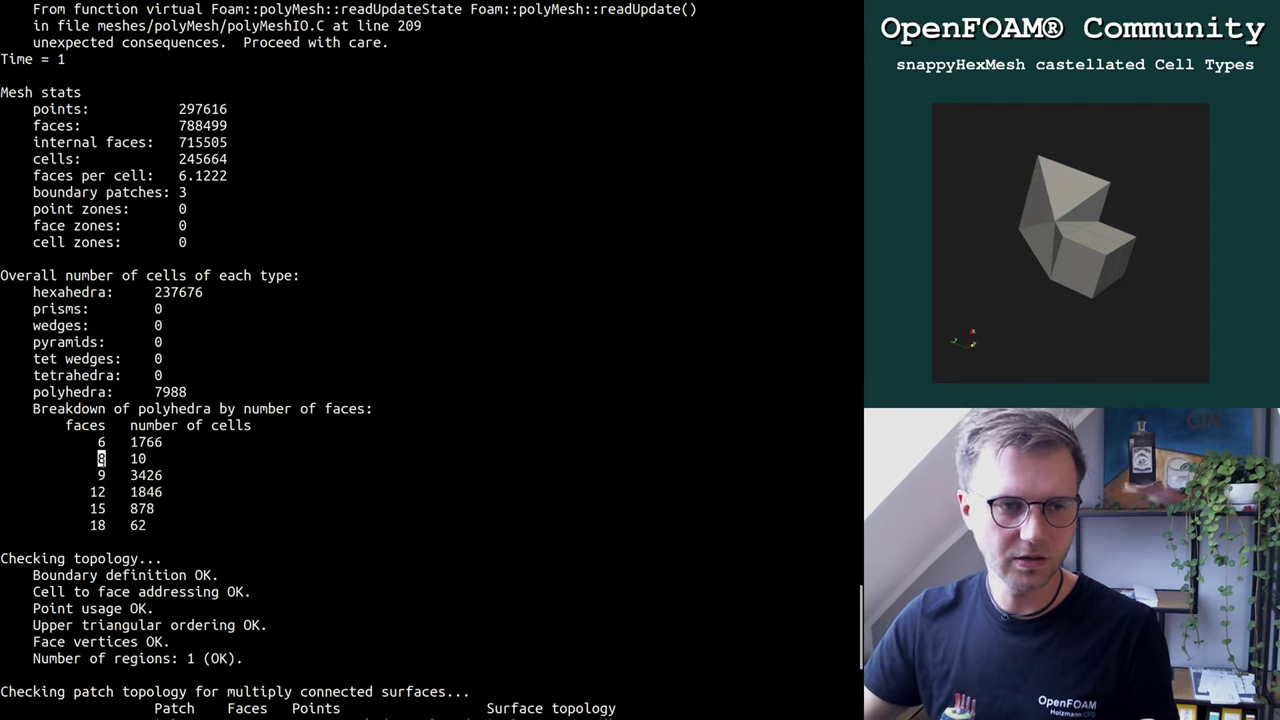
{"action": "double_click", "coordinate": [137, 458]}
{"action": "double_click", "coordinate": [101, 458]}
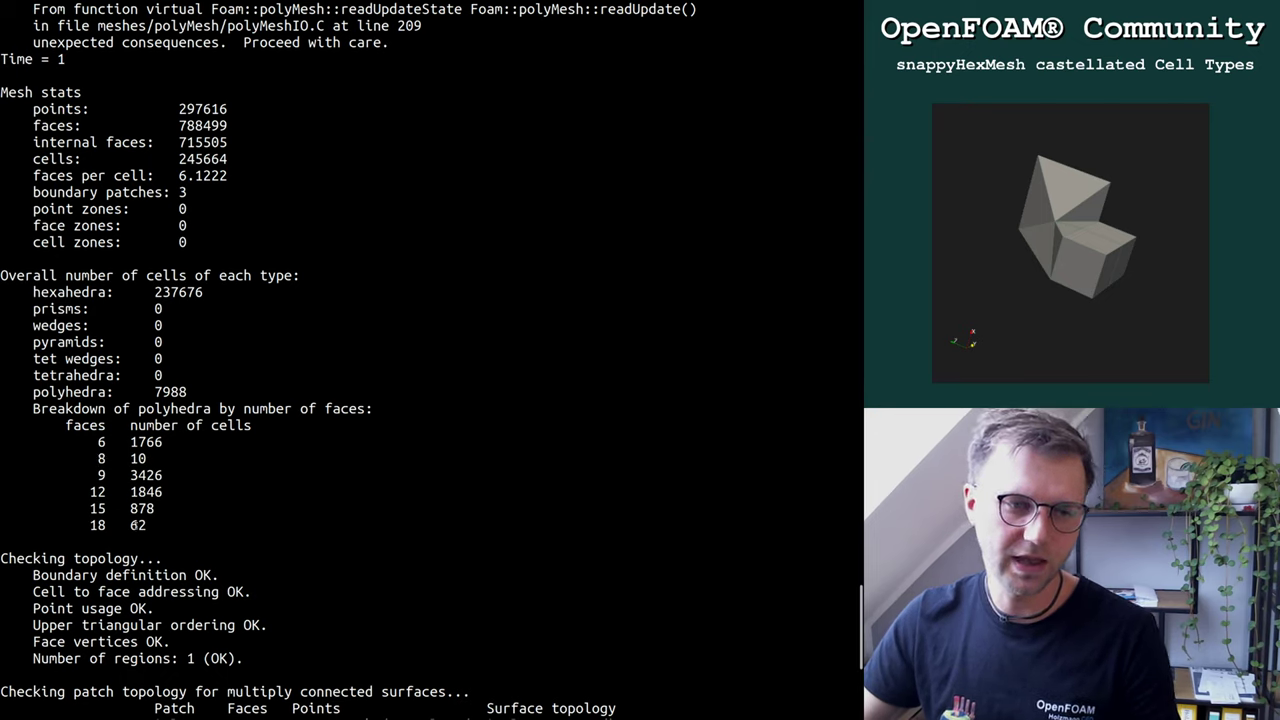
{"action": "double_click", "coordinate": [137, 525]}
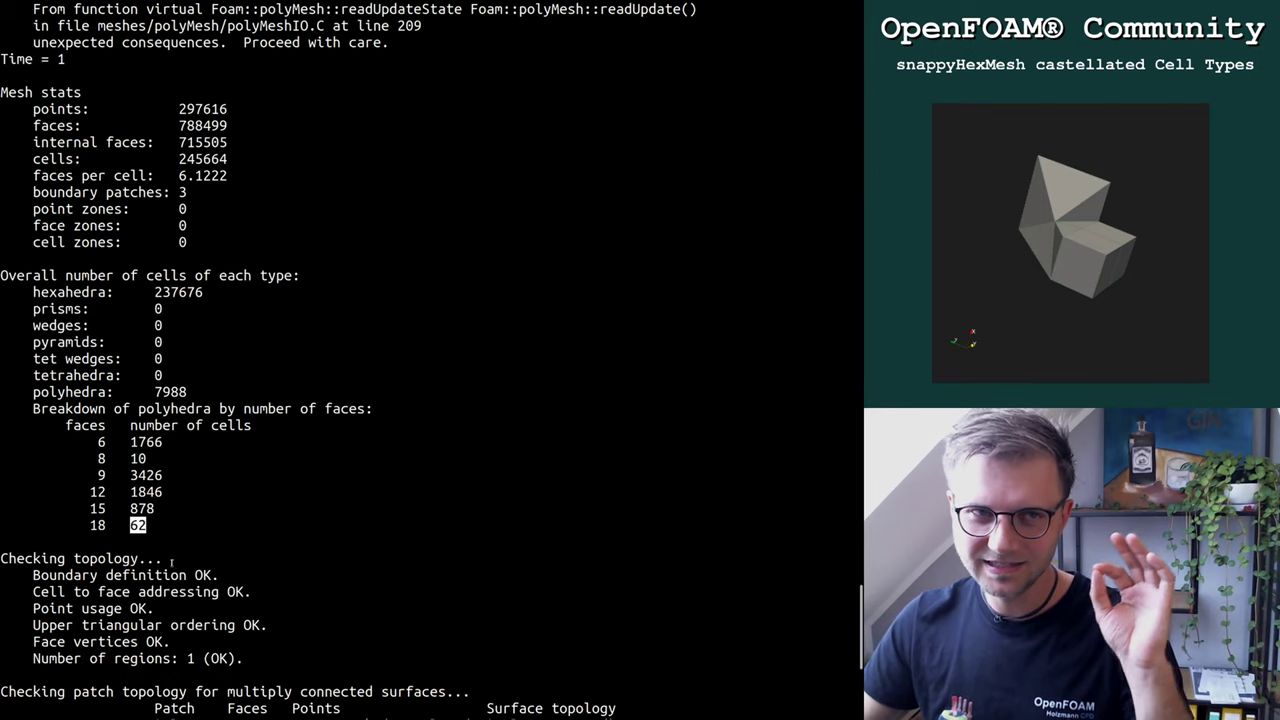
Launch ParaView on dummy.foam from the terminal and widen its window to fill the available screen area.
{"action": "scroll", "coordinate": [172, 562], "scroll_direction": "down", "scroll_amount": 7}
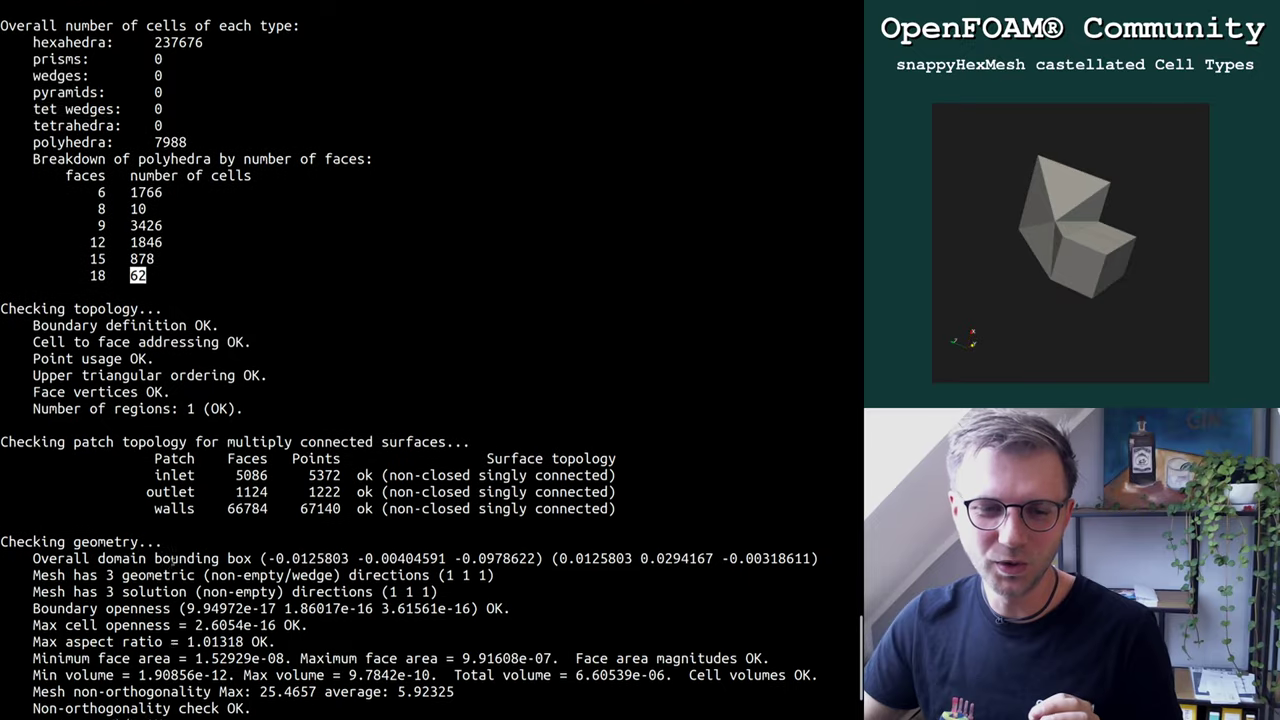
{"action": "type", "text": "paraview p"}
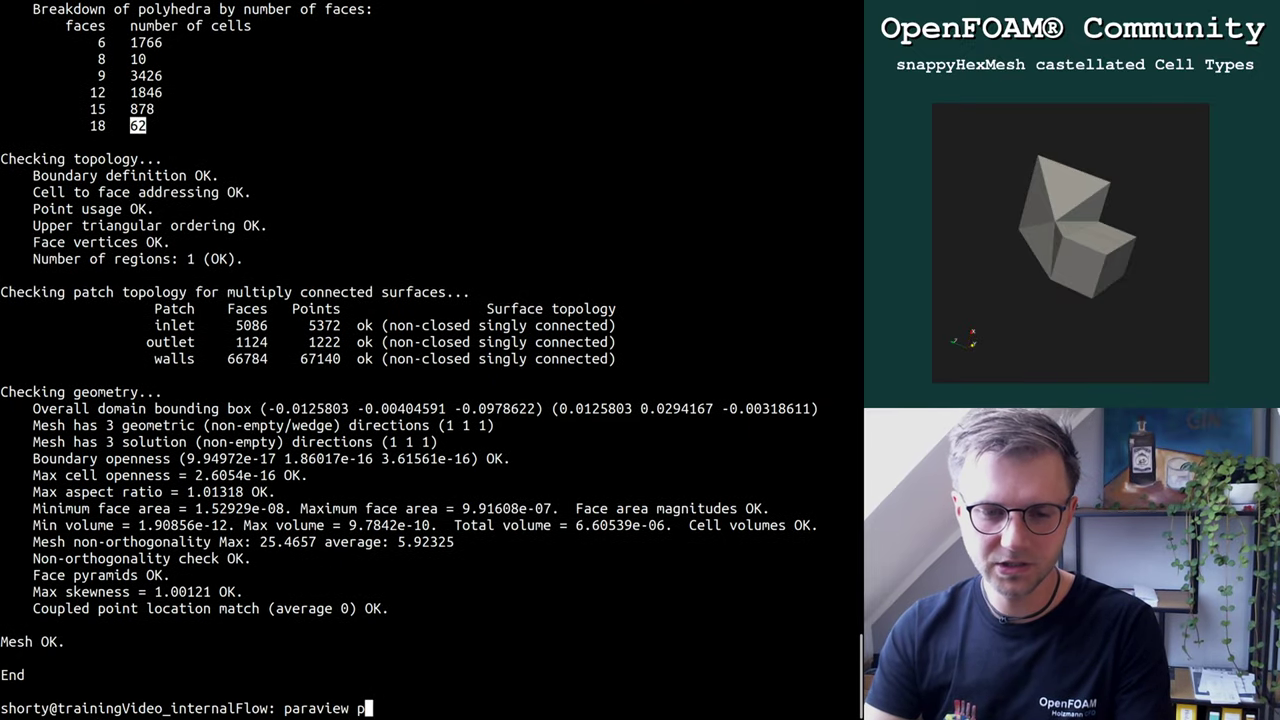
{"action": "key", "text": "BackSpace"}
{"action": "type", "text": "dummy.foam"}
{"action": "key", "text": "Return"}
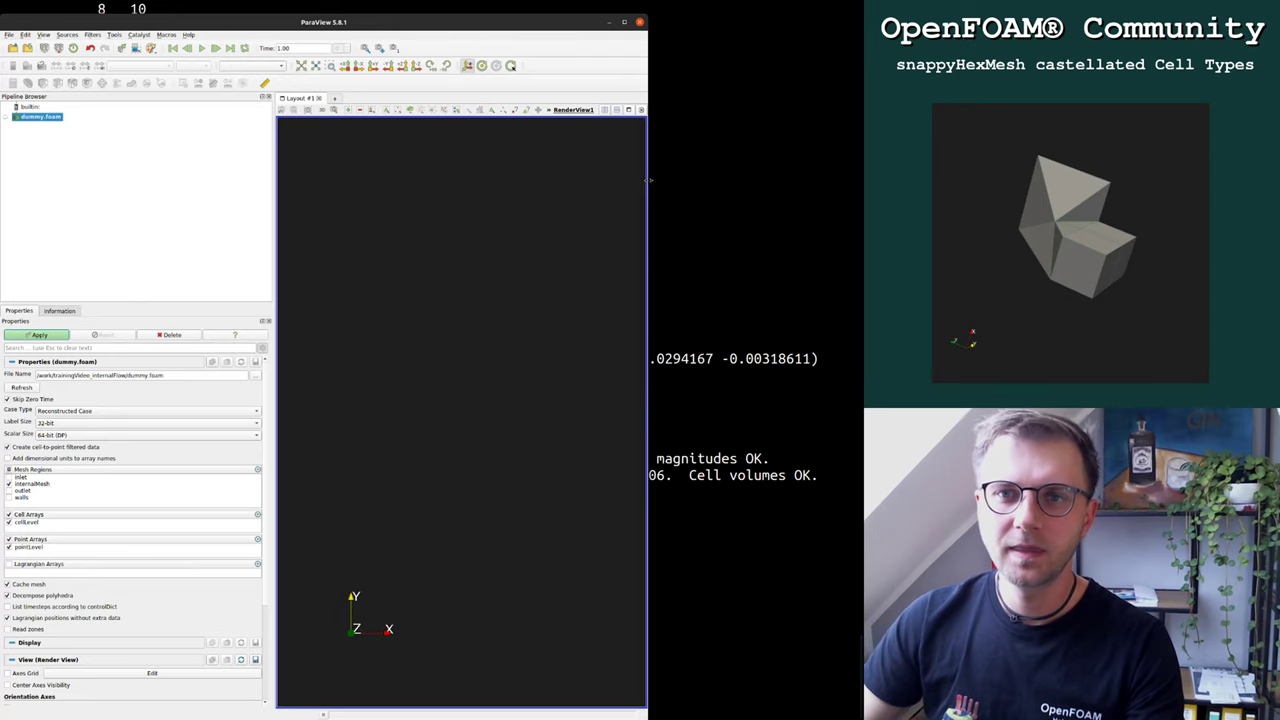
{"action": "left_click_drag", "start_coordinate": [648, 190], "coordinate": [868, 192]}
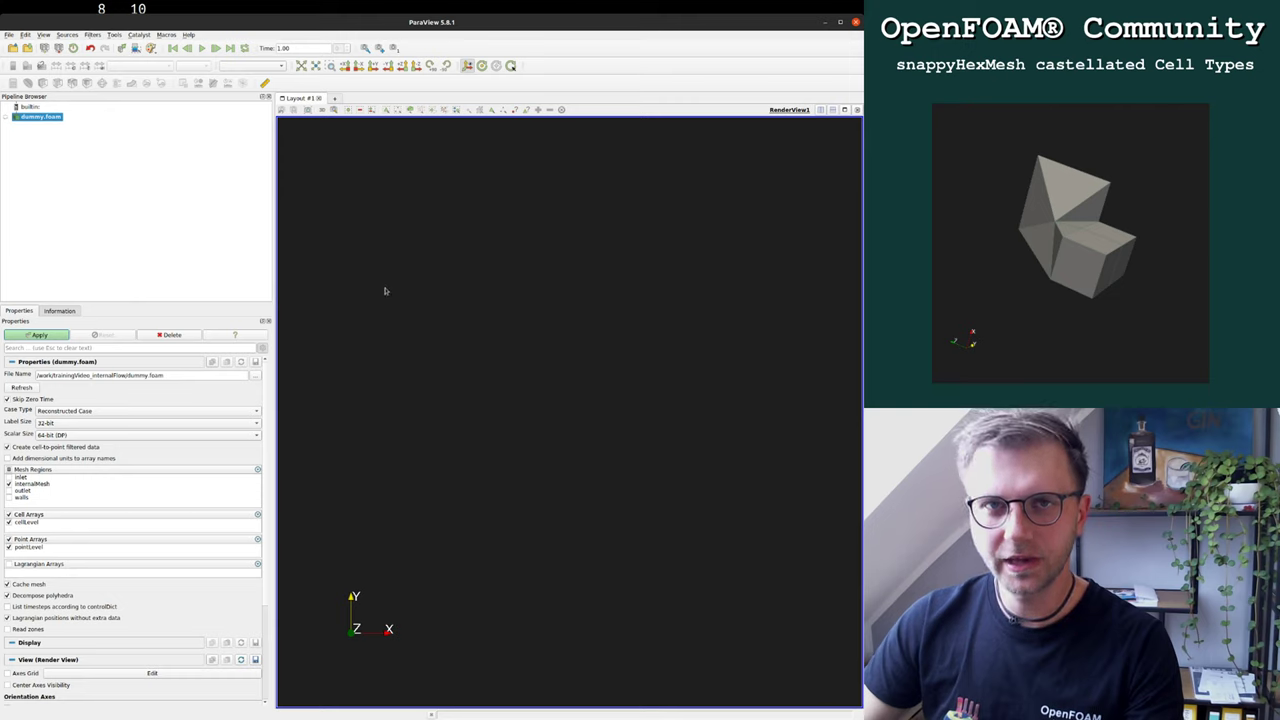
Load the internalMesh region of dummy.foam and display it as Surface With Edges.
{"action": "left_click", "coordinate": [40, 336]}
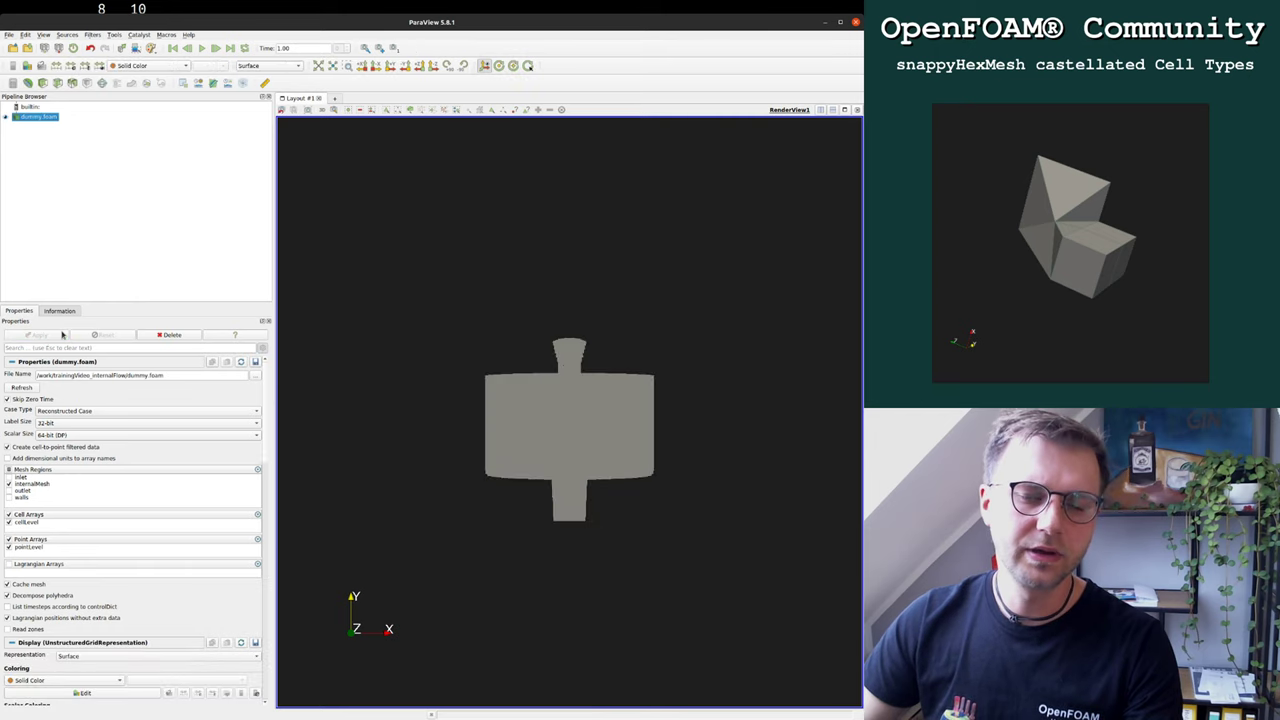
{"action": "mouse_move", "coordinate": [463, 349]}
{"action": "left_mouse_down"}
{"action": "mouse_move", "coordinate": [397, 371]}
{"action": "mouse_move", "coordinate": [457, 366]}
{"action": "left_mouse_up"}
{"action": "scroll", "coordinate": [457, 366], "scroll_direction": "up", "scroll_amount": 6}
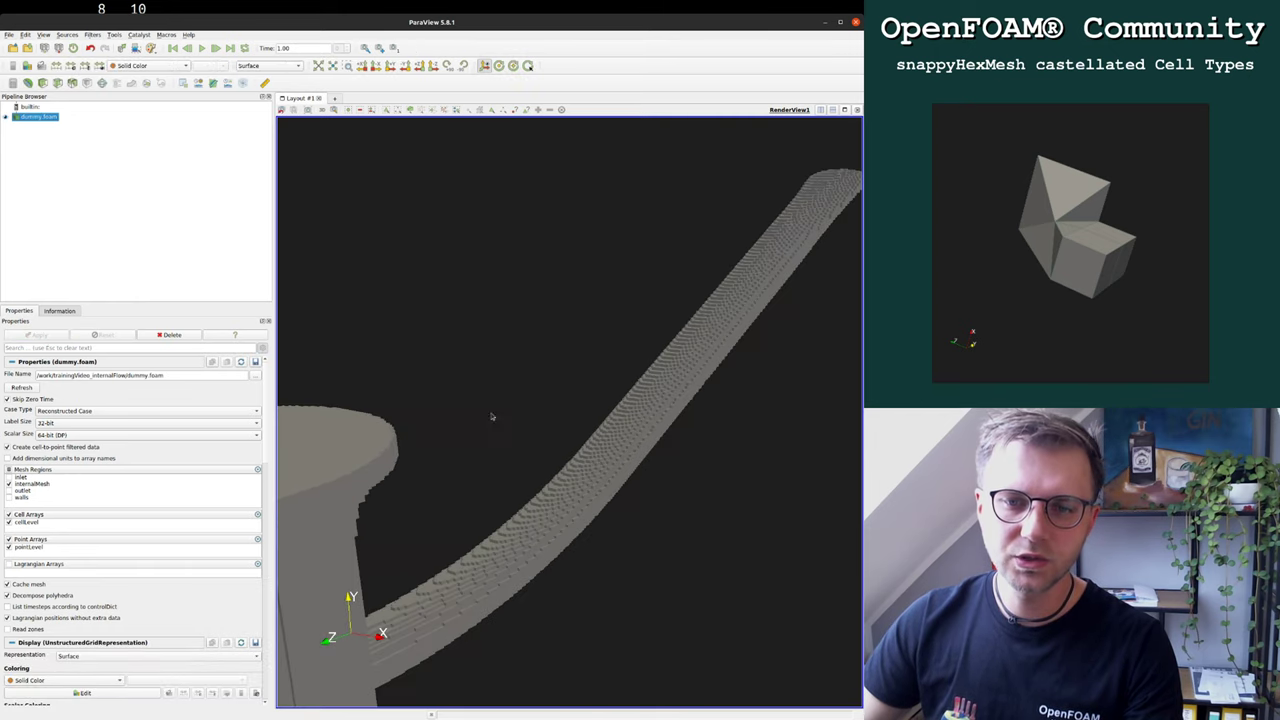
{"action": "left_click_drag", "start_coordinate": [598, 312], "coordinate": [604, 378]}
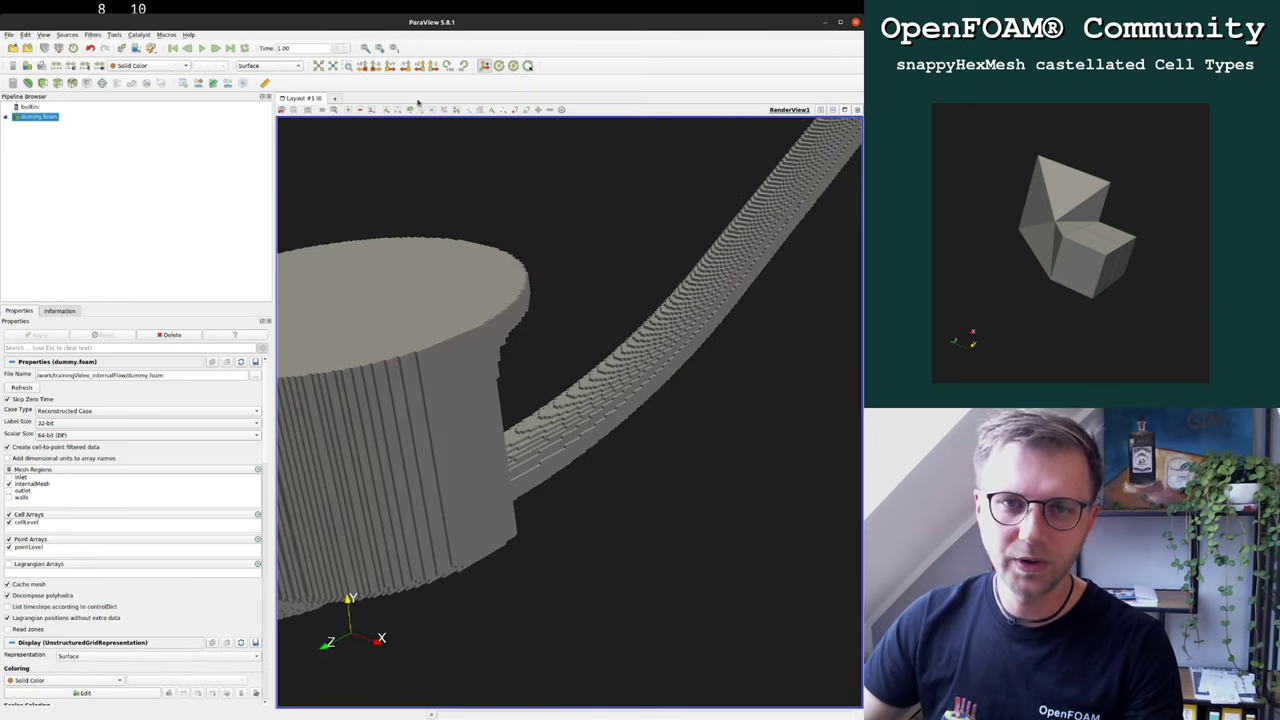
{"action": "left_click", "coordinate": [258, 68]}
{"action": "left_click", "coordinate": [268, 89]}
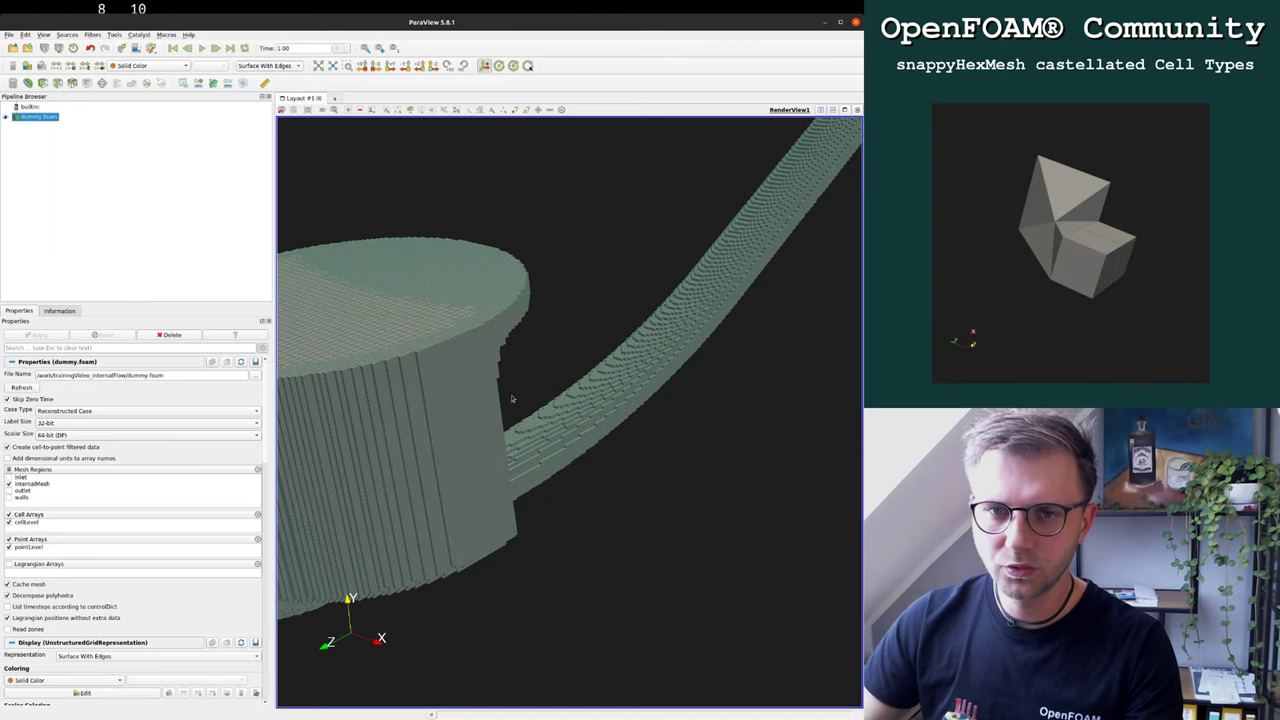
Create a planar X-normal slice through the mesh and display it as Surface With Edges.
{"action": "left_click_drag", "start_coordinate": [509, 400], "coordinate": [580, 360]}
{"action": "scroll", "coordinate": [567, 420], "scroll_direction": "down", "scroll_amount": 6}
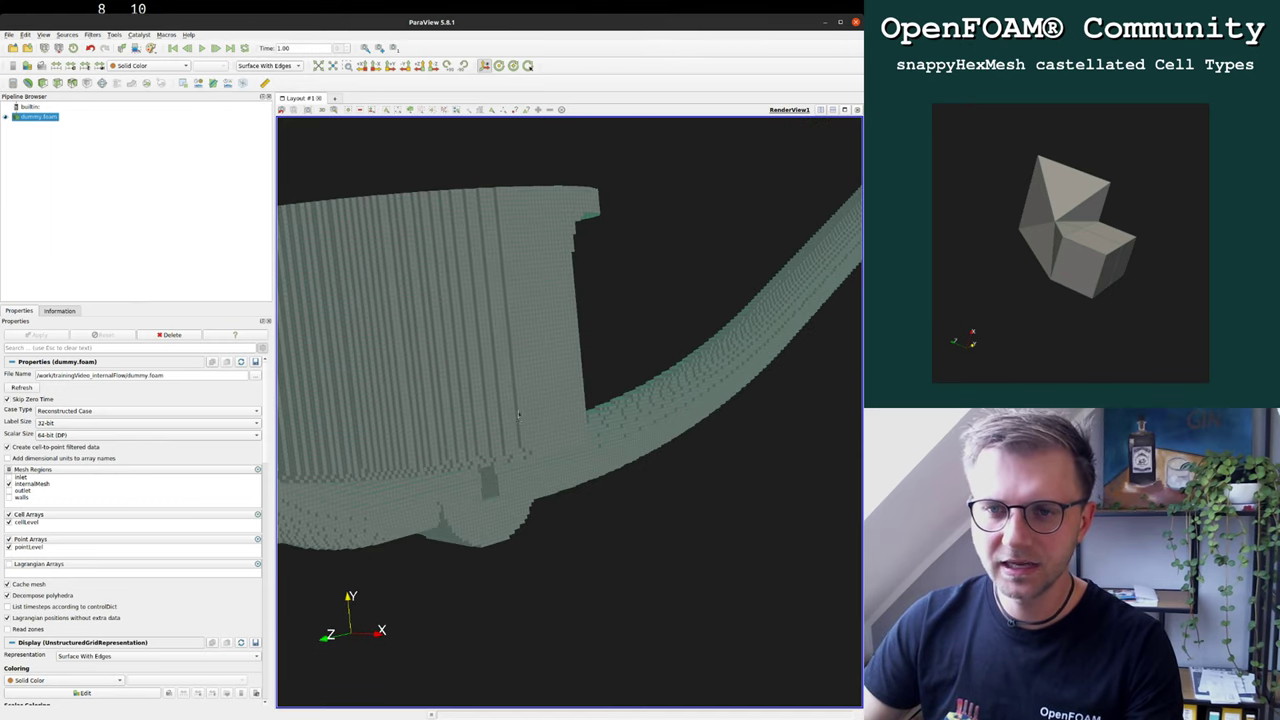
{"action": "scroll", "coordinate": [567, 420], "scroll_direction": "up", "scroll_amount": 6}
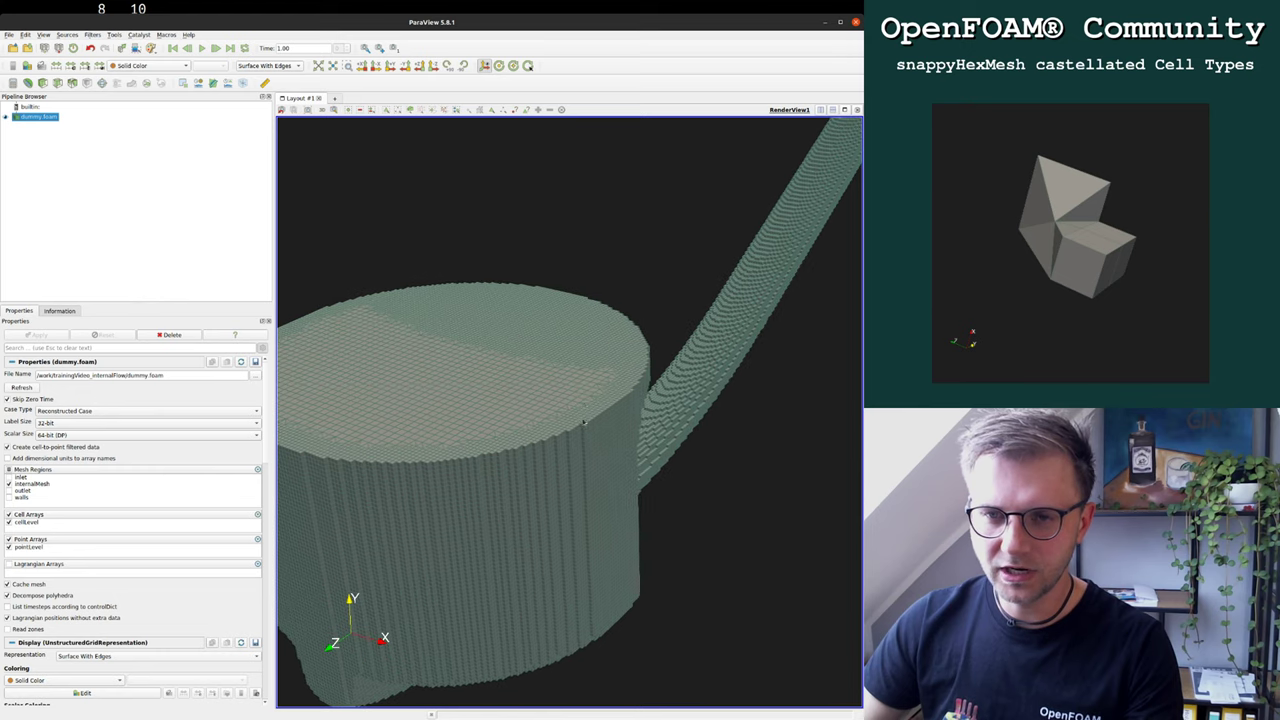
{"action": "scroll", "coordinate": [565, 418], "scroll_direction": "up", "scroll_amount": 5}
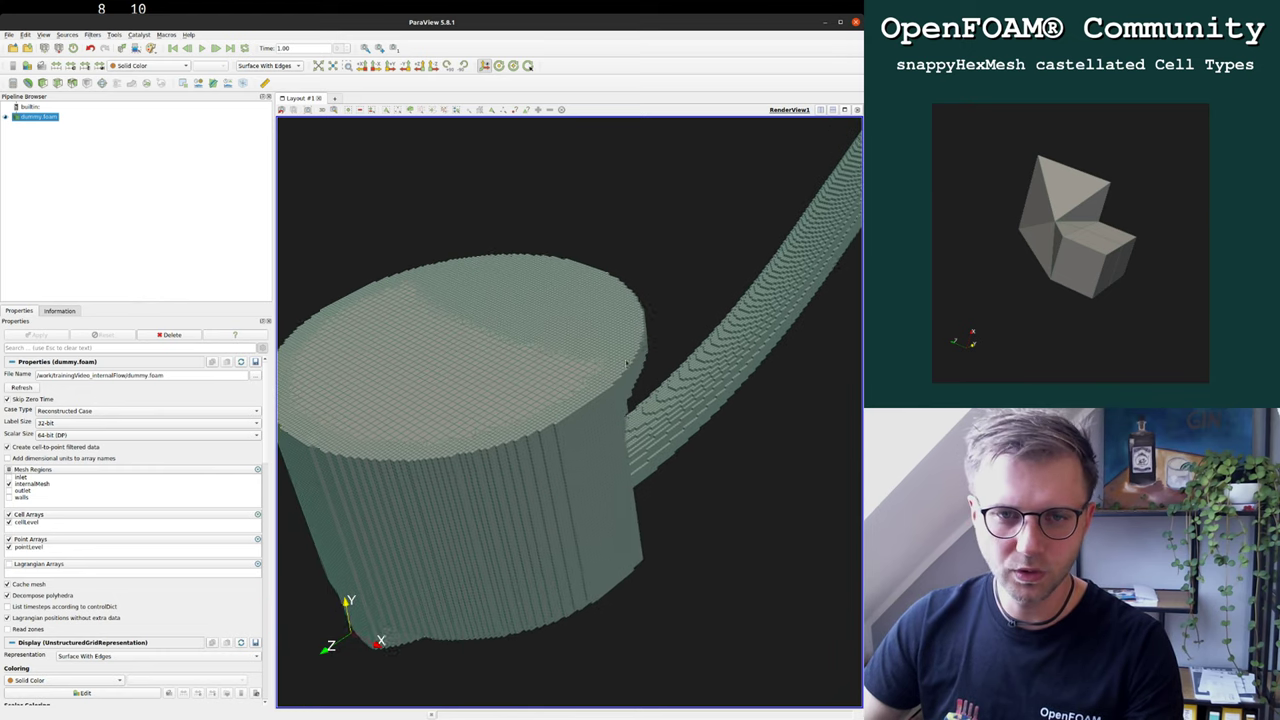
{"action": "left_click", "coordinate": [57, 83]}
{"action": "scroll", "coordinate": [314, 251], "scroll_direction": "down", "scroll_amount": 3}
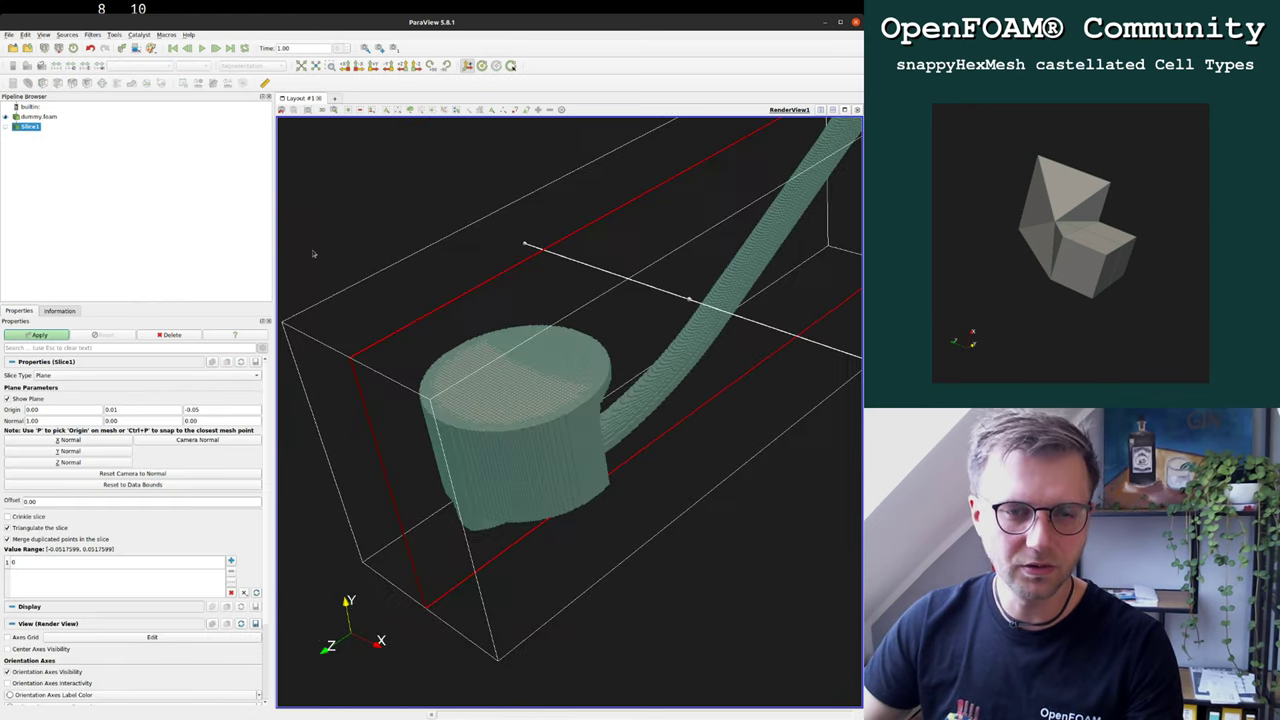
{"action": "left_click", "coordinate": [40, 335]}
{"action": "left_click_drag", "start_coordinate": [349, 174], "coordinate": [377, 306]}
{"action": "left_click", "coordinate": [270, 65]}
{"action": "left_click", "coordinate": [265, 76]}
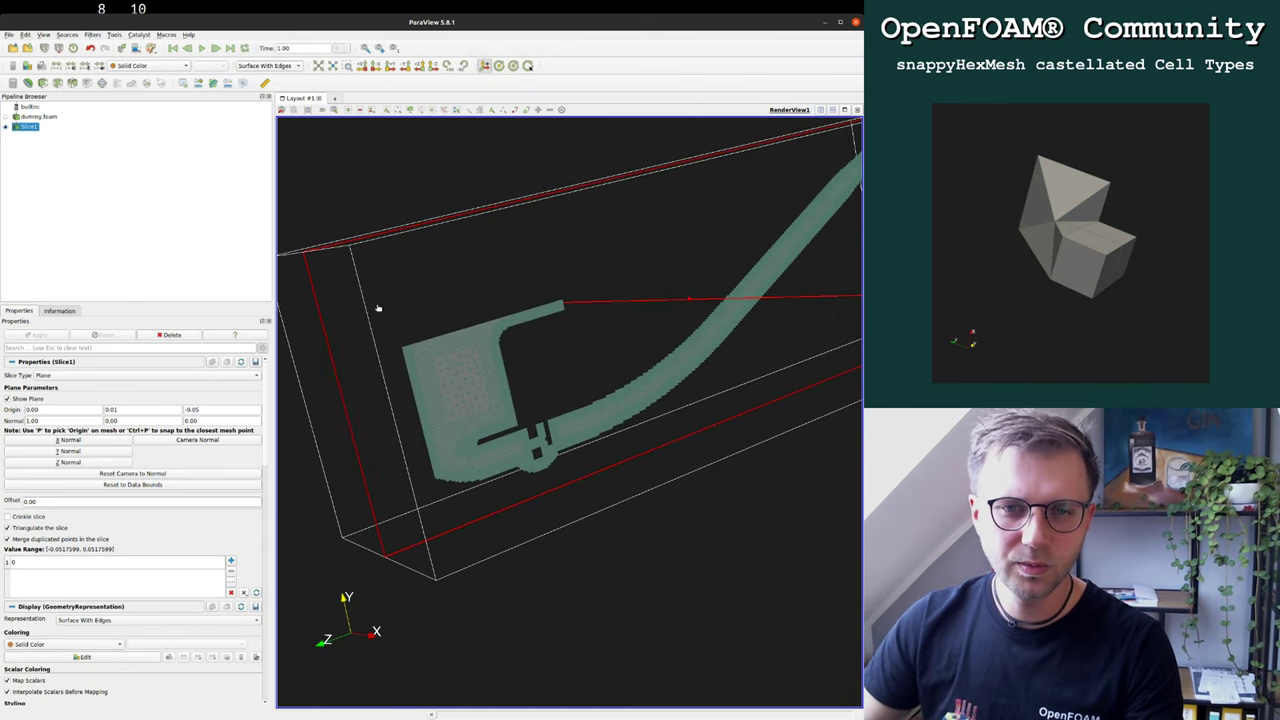
Enable the Crinkle slice option for the slice and apply it.
{"action": "scroll", "coordinate": [342, 550], "scroll_direction": "up", "scroll_amount": 3}
{"action": "left_click_drag", "start_coordinate": [681, 647], "coordinate": [742, 634]}
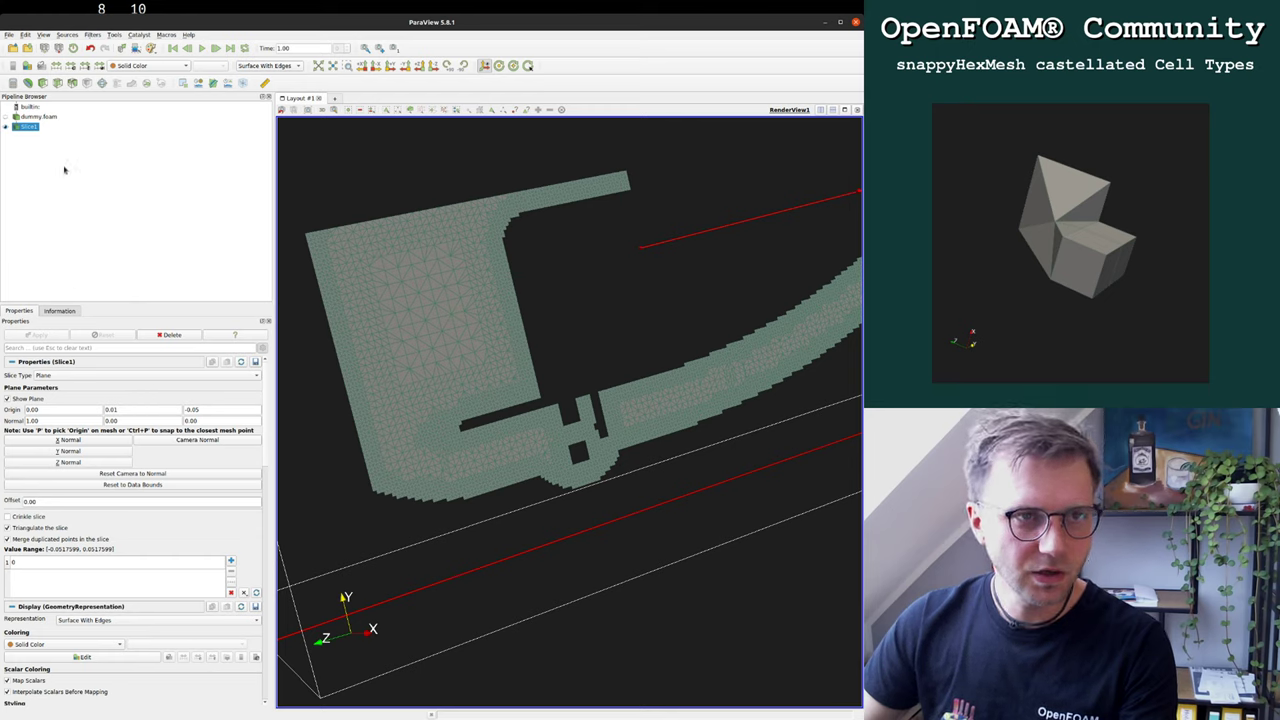
{"action": "left_click", "coordinate": [38, 515]}
{"action": "left_click", "coordinate": [33, 515]}
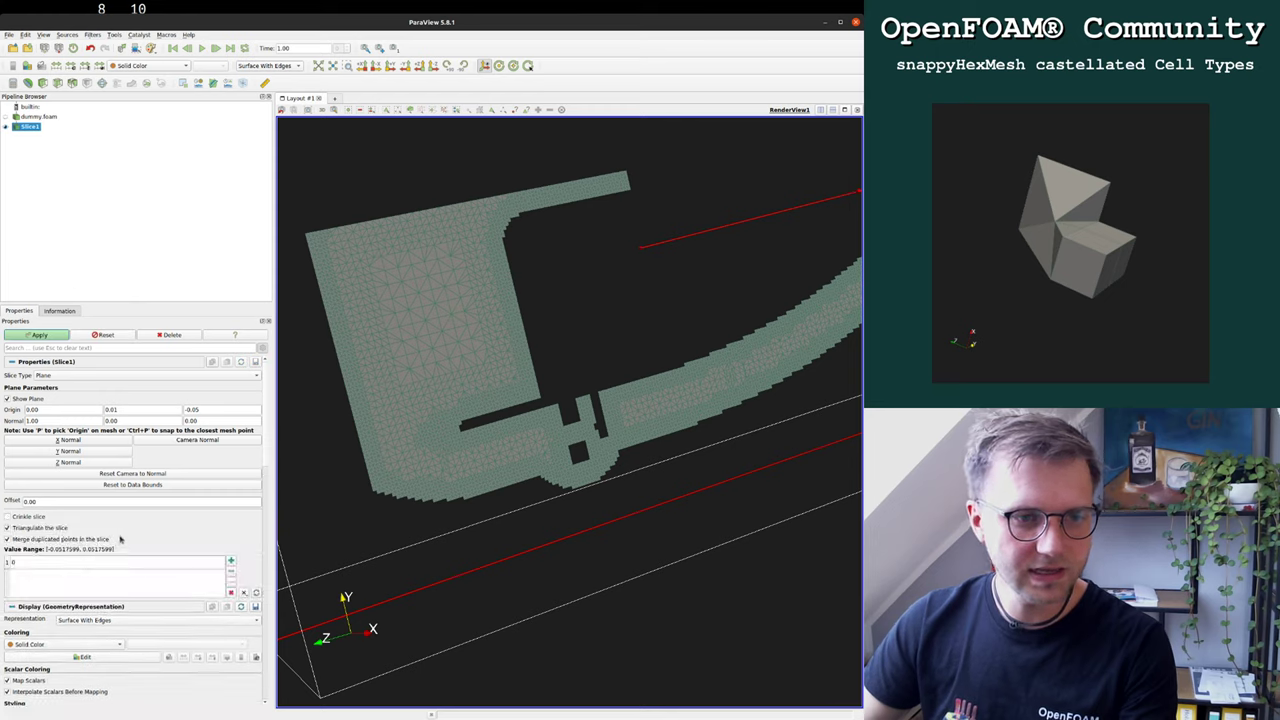
{"action": "left_click", "coordinate": [33, 515]}
{"action": "left_click", "coordinate": [52, 335]}
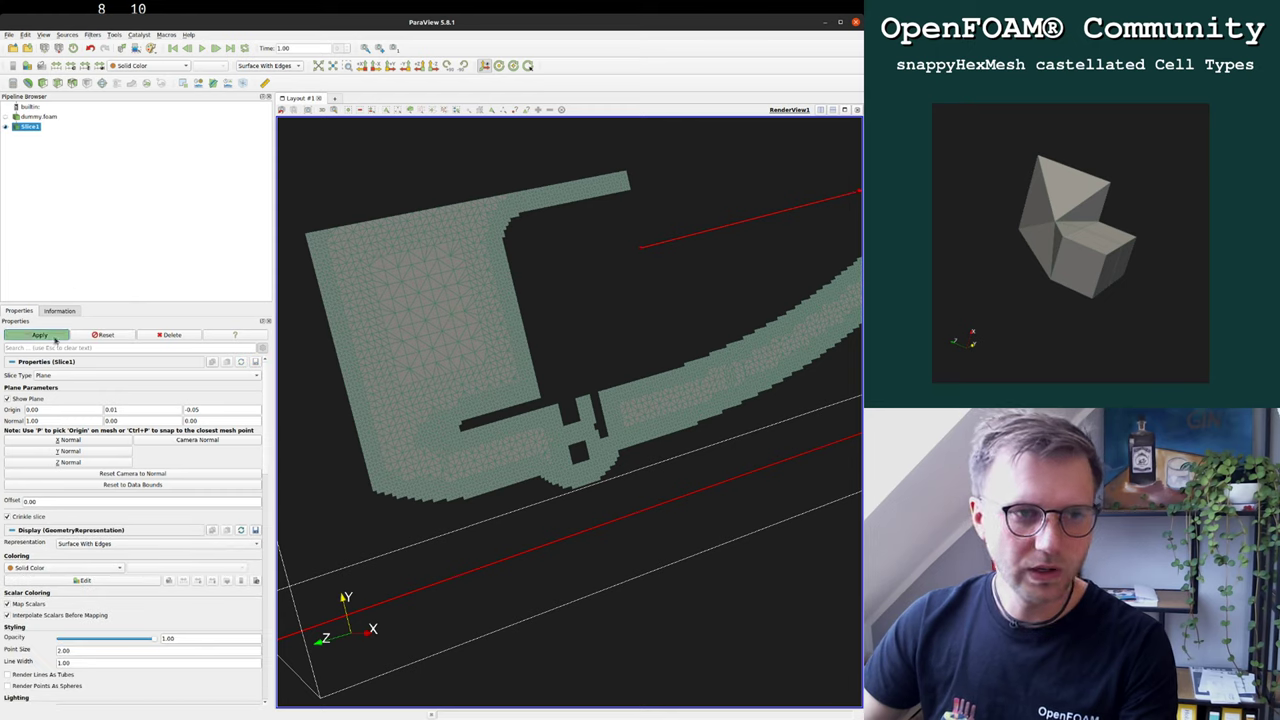
With dummy.foam selected, examine the cells at the refinement level transitions of the crinkle slice from several angles.
{"action": "left_click", "coordinate": [47, 118]}
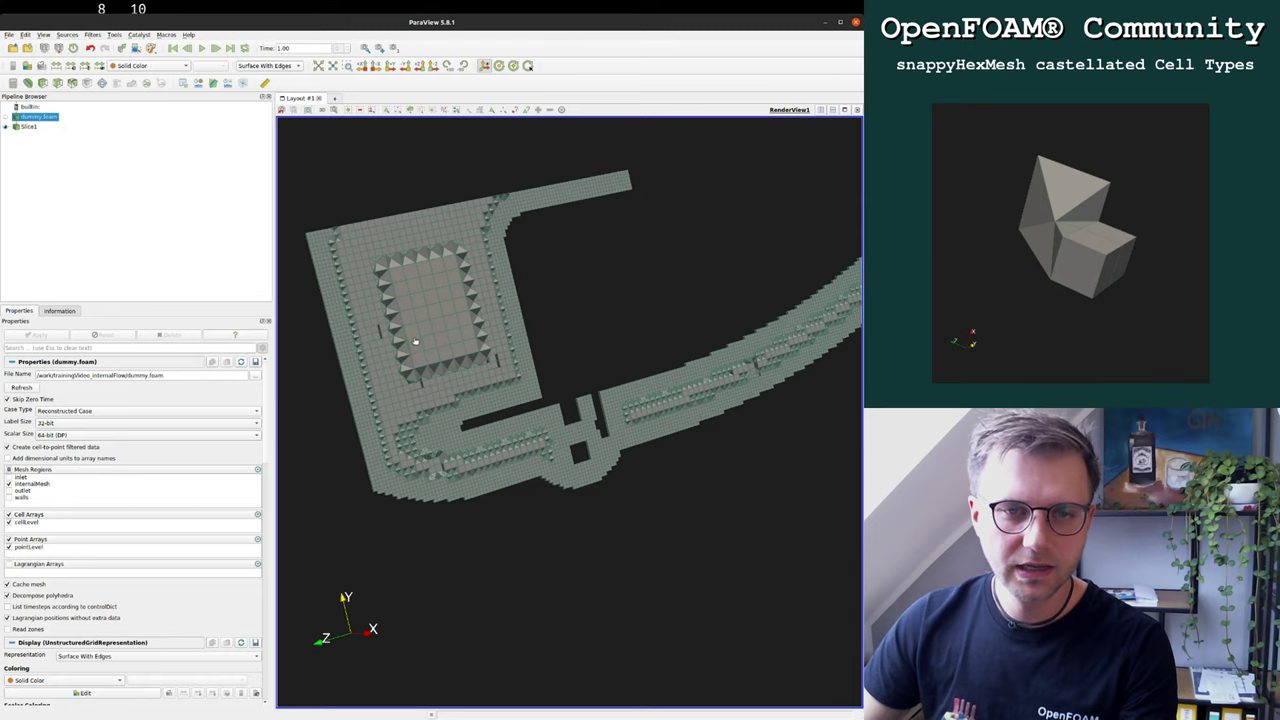
{"action": "left_click_drag", "start_coordinate": [414, 343], "coordinate": [504, 262]}
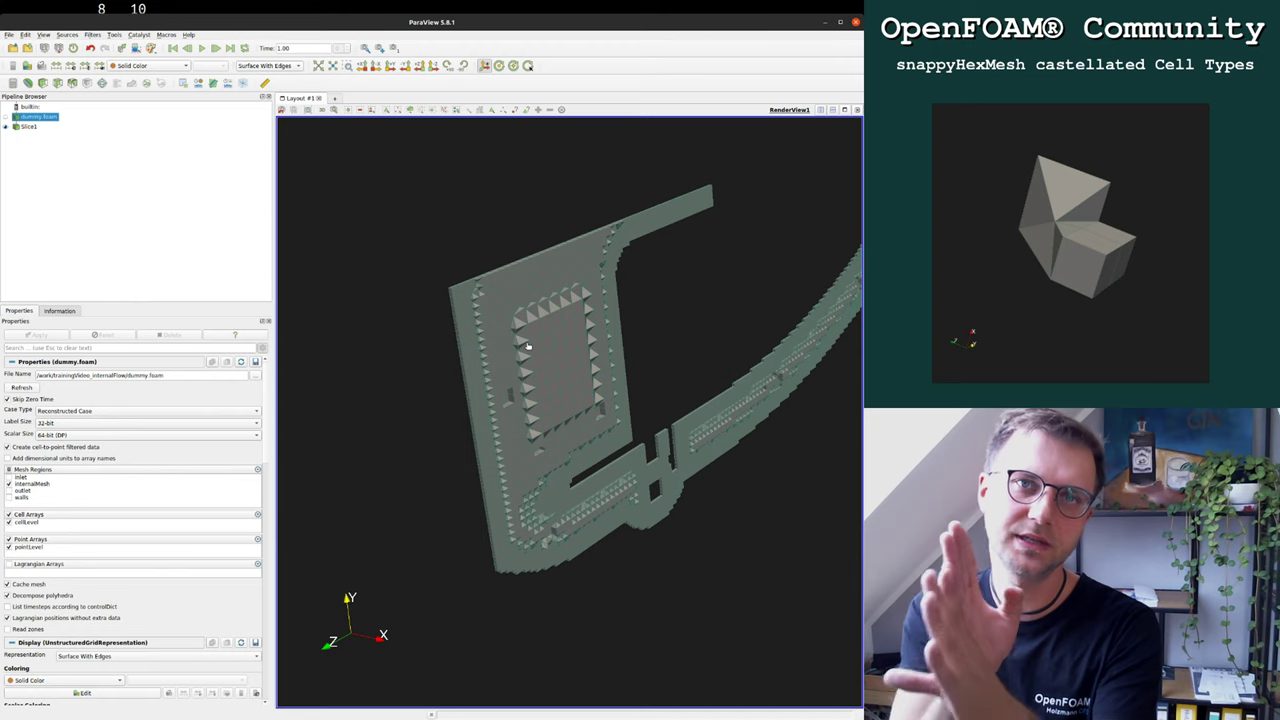
{"action": "left_click_drag", "start_coordinate": [424, 284], "coordinate": [445, 316]}
{"action": "scroll", "coordinate": [453, 316], "scroll_direction": "up", "scroll_amount": 3}
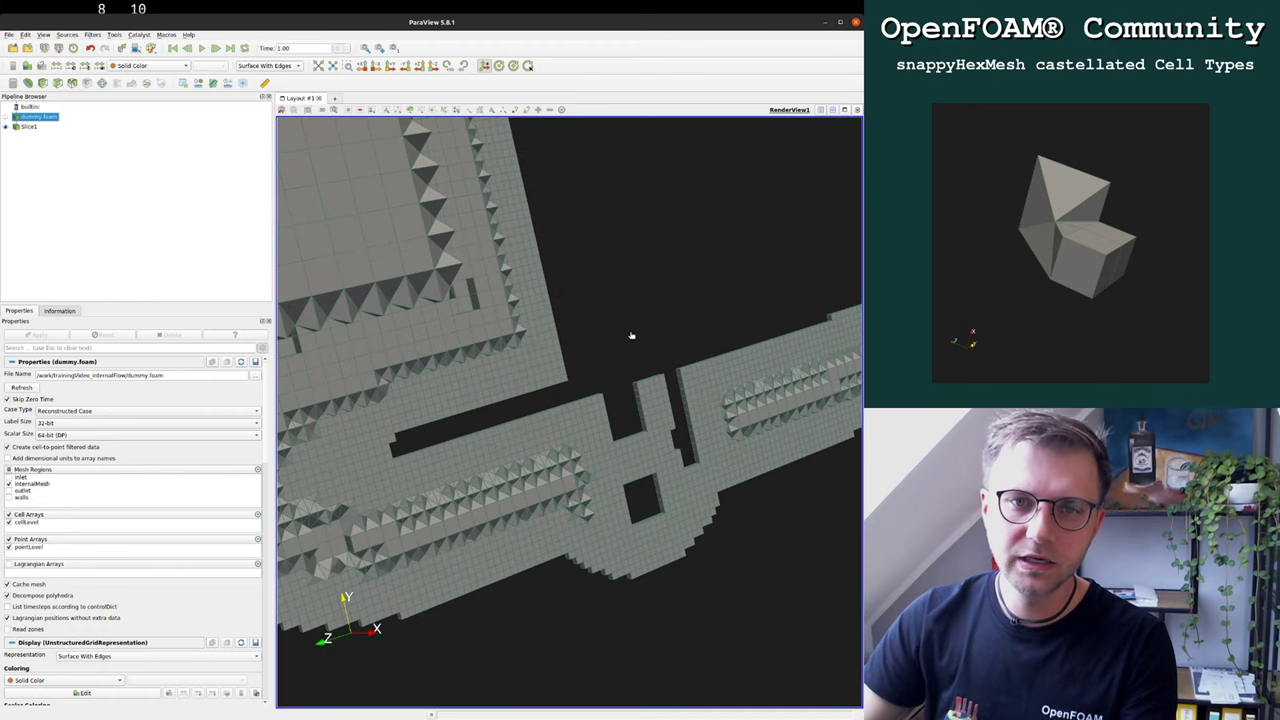
{"action": "middle_click_drag", "start_coordinate": [631, 335], "coordinate": [784, 385]}
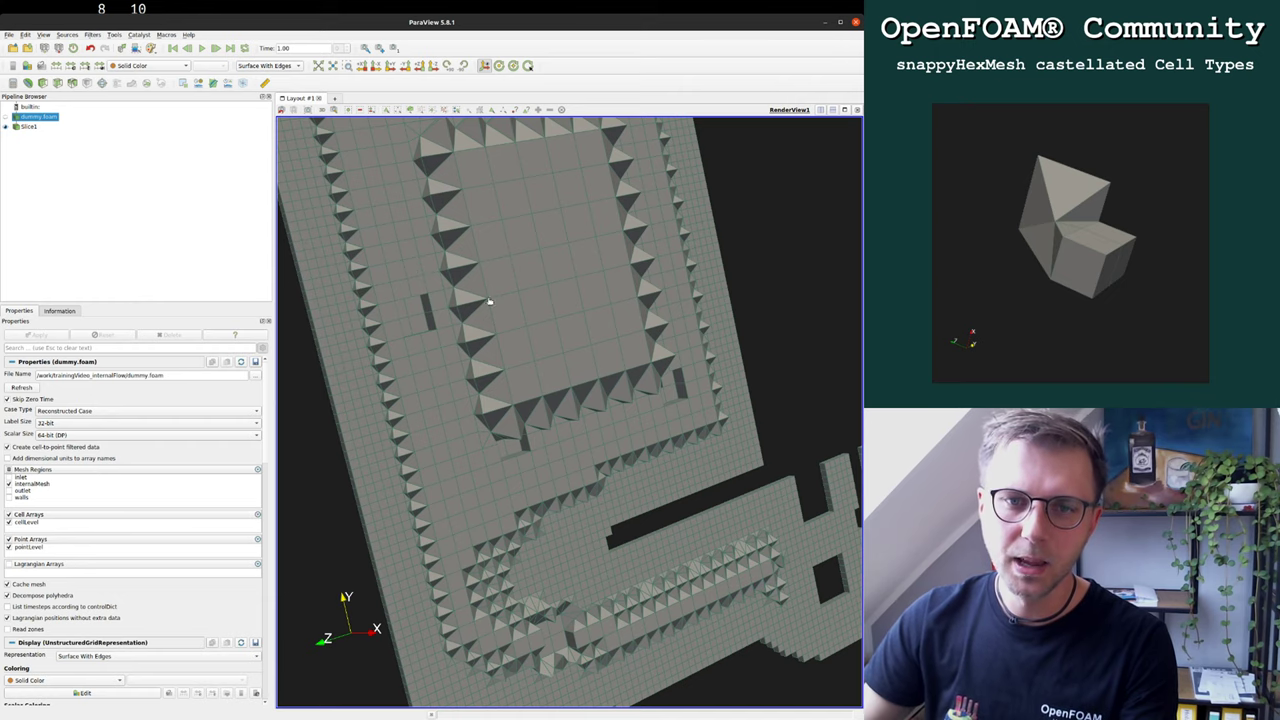
{"action": "mouse_move", "coordinate": [486, 303]}
{"action": "left_mouse_down"}
{"action": "mouse_move", "coordinate": [489, 291]}
{"action": "mouse_move", "coordinate": [506, 297]}
{"action": "left_mouse_up"}
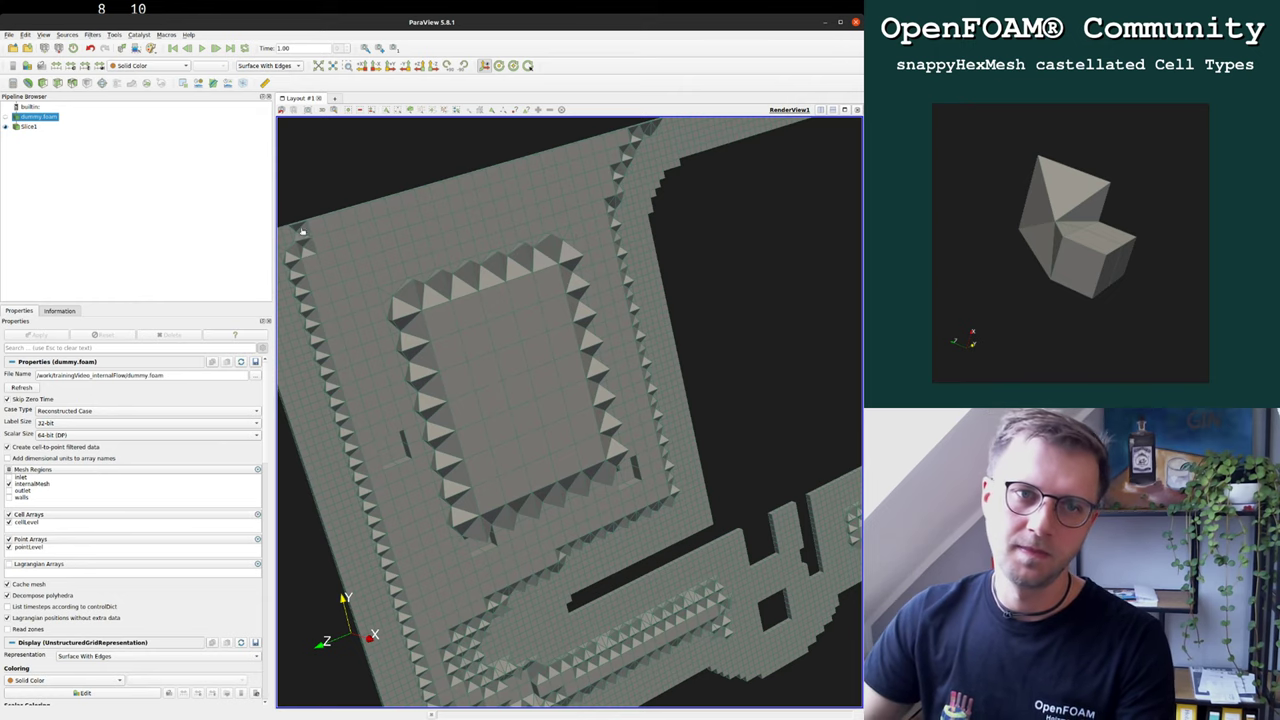
{"action": "left_click_drag", "start_coordinate": [497, 209], "coordinate": [629, 209]}
{"action": "left_click_drag", "start_coordinate": [518, 254], "coordinate": [533, 316]}
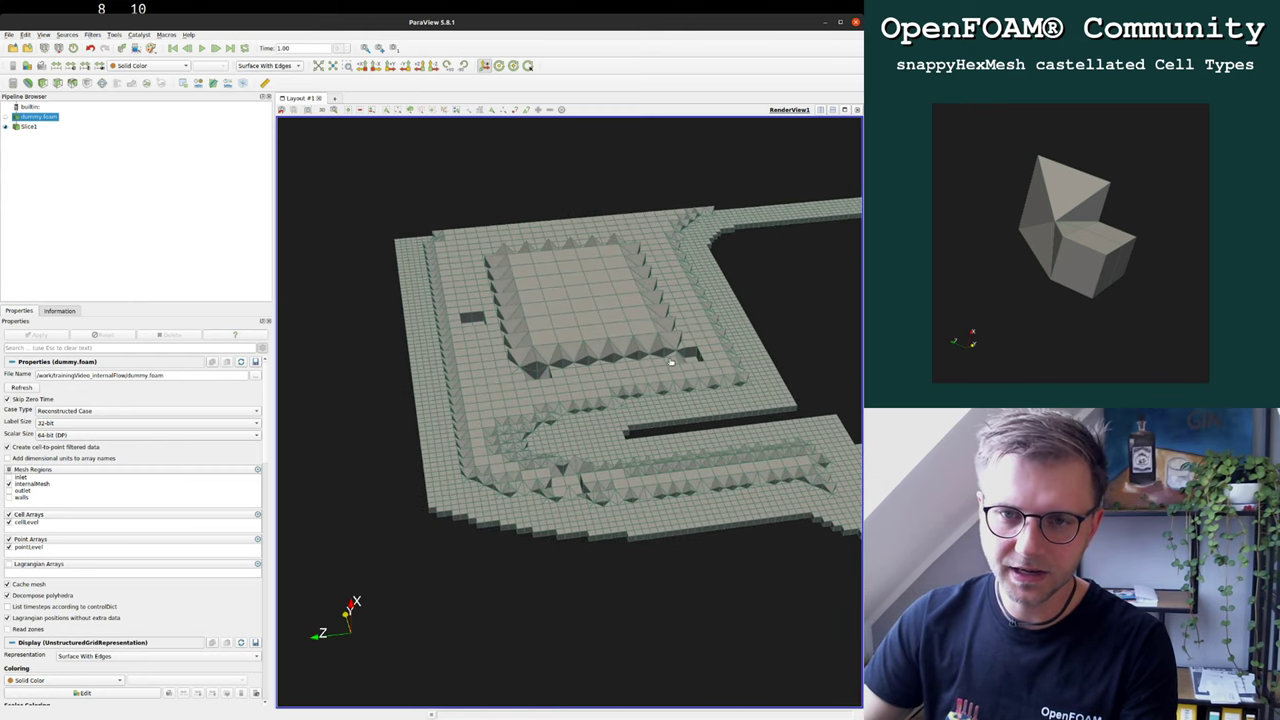
{"action": "left_click_drag", "start_coordinate": [664, 359], "coordinate": [605, 309]}
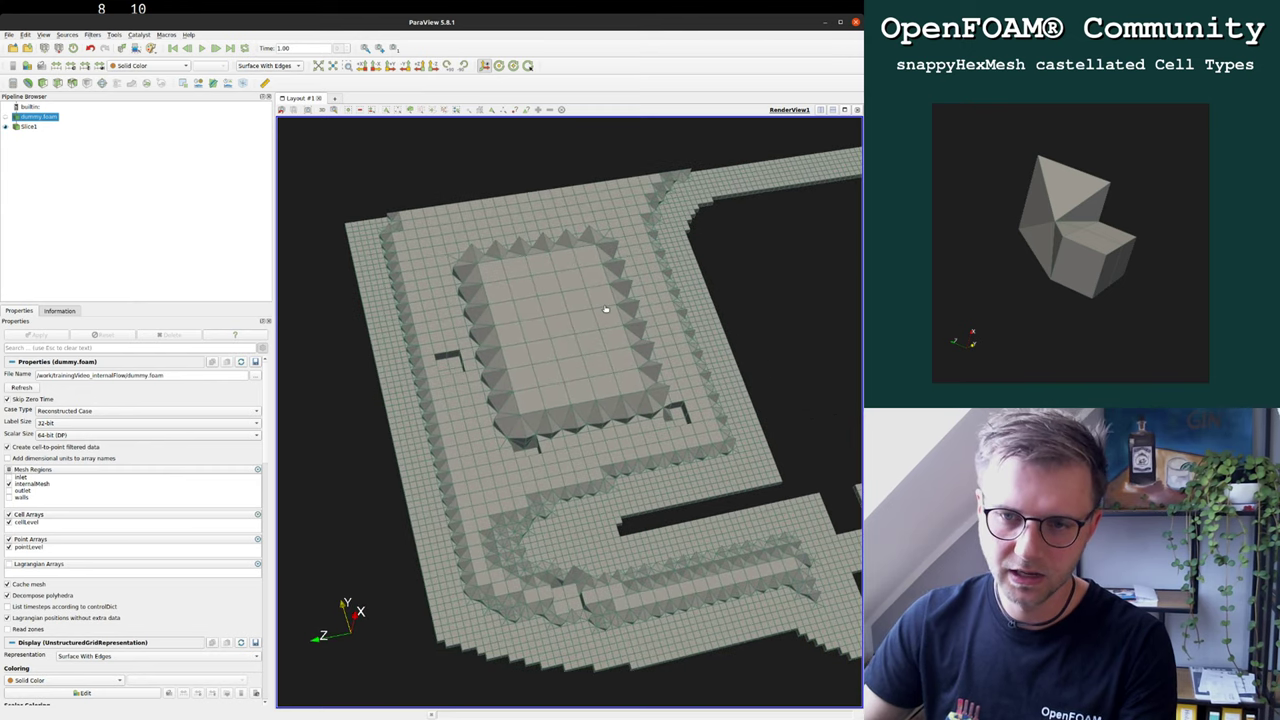
{"action": "scroll", "coordinate": [449, 305], "scroll_direction": "up", "scroll_amount": 5}
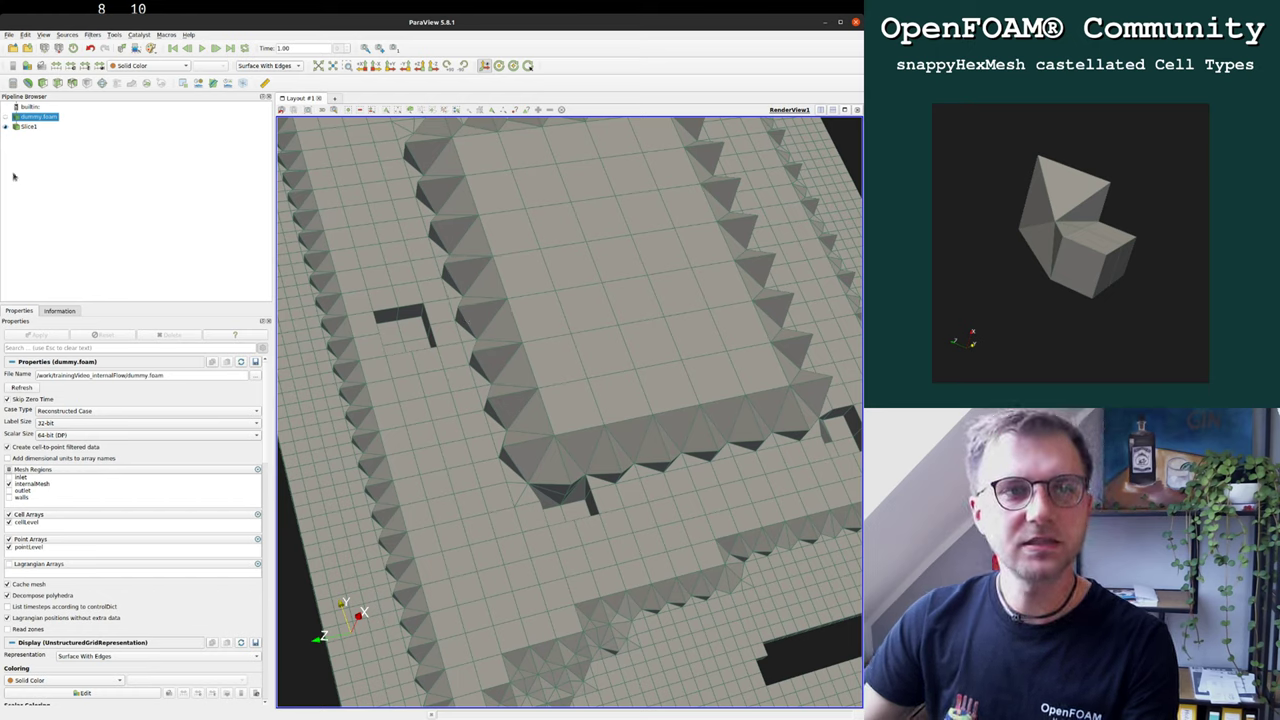
Disable the Decompose polyhedra option for dummy.foam and apply the change.
{"action": "double_click", "coordinate": [36, 117]}
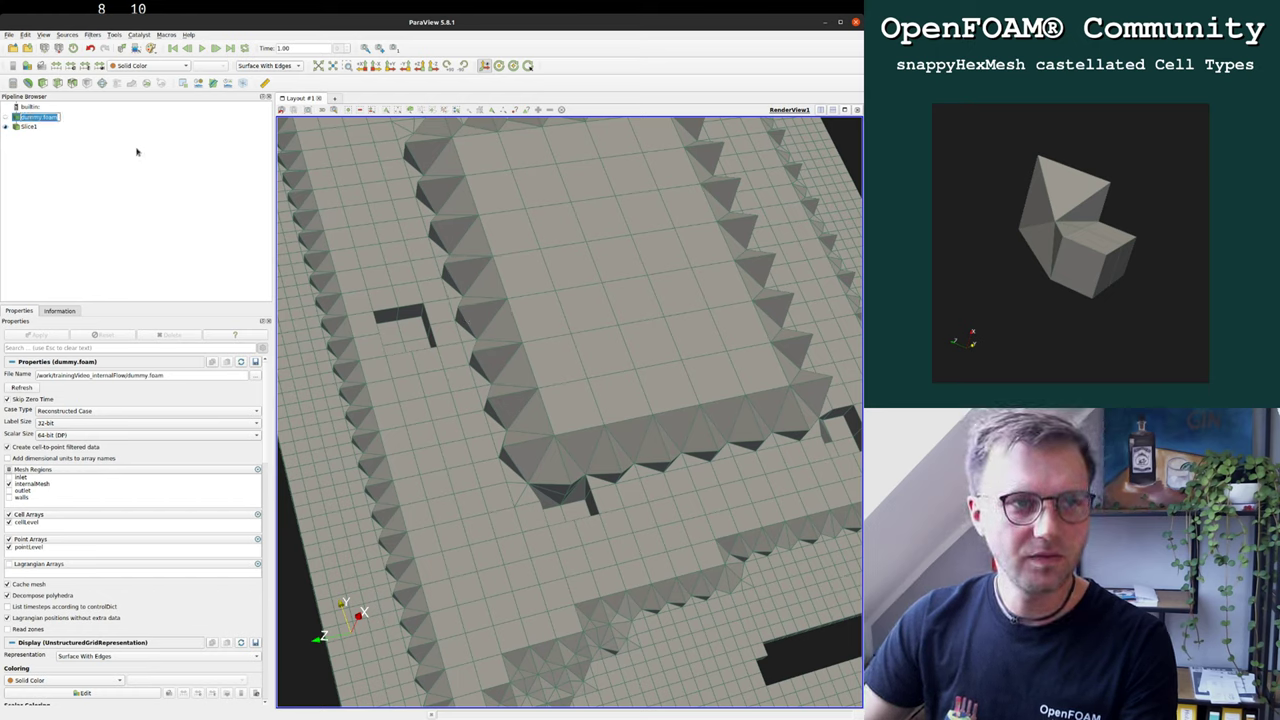
{"action": "key", "text": "Escape"}
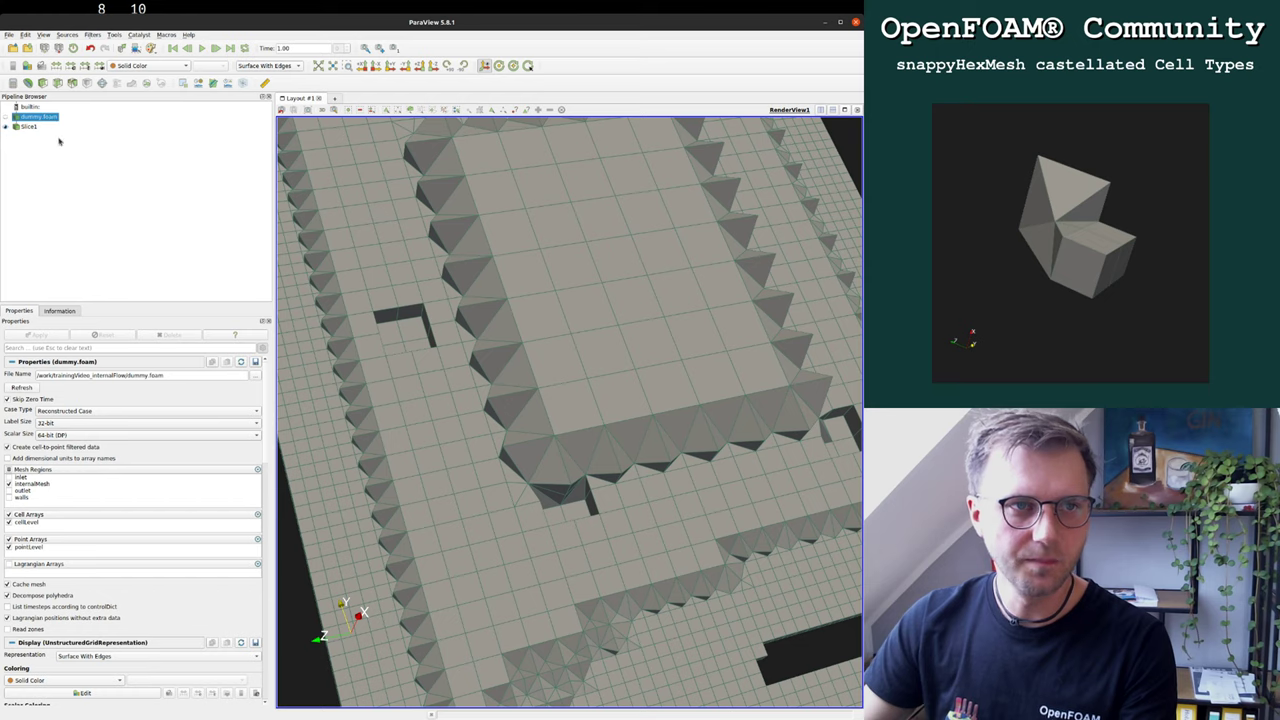
{"action": "left_click", "coordinate": [40, 596]}
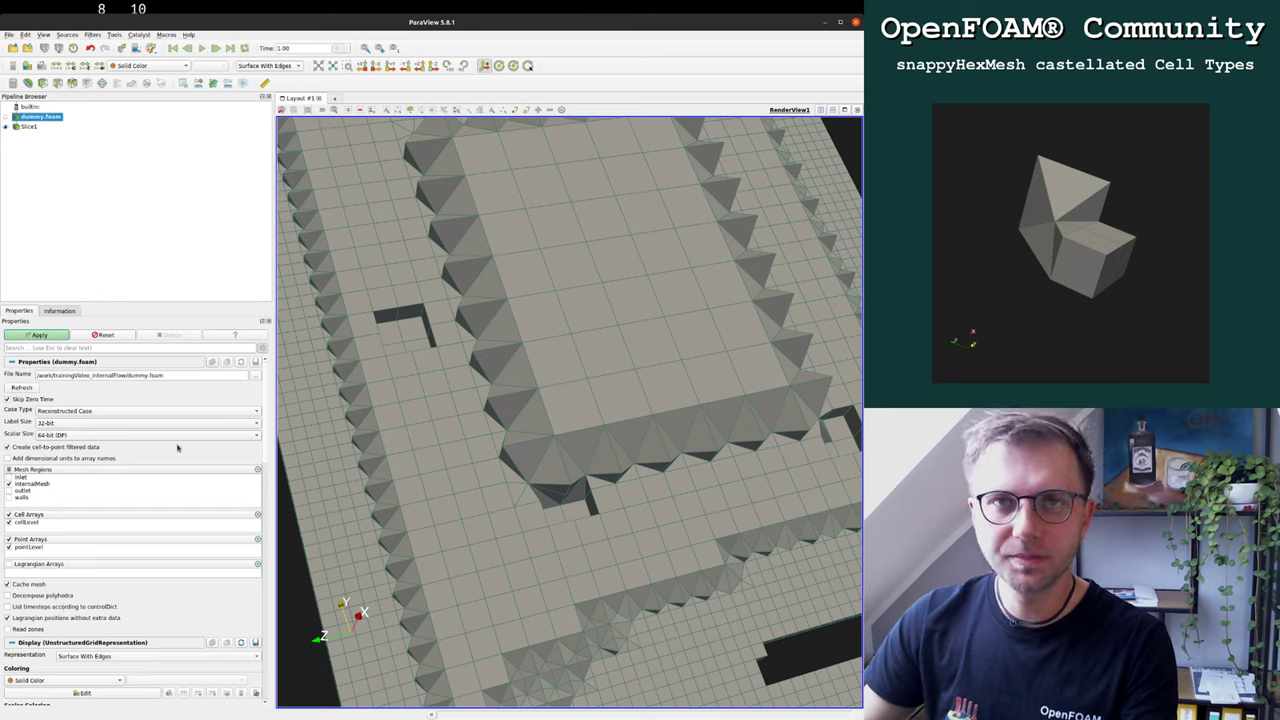
{"action": "left_click", "coordinate": [39, 335]}
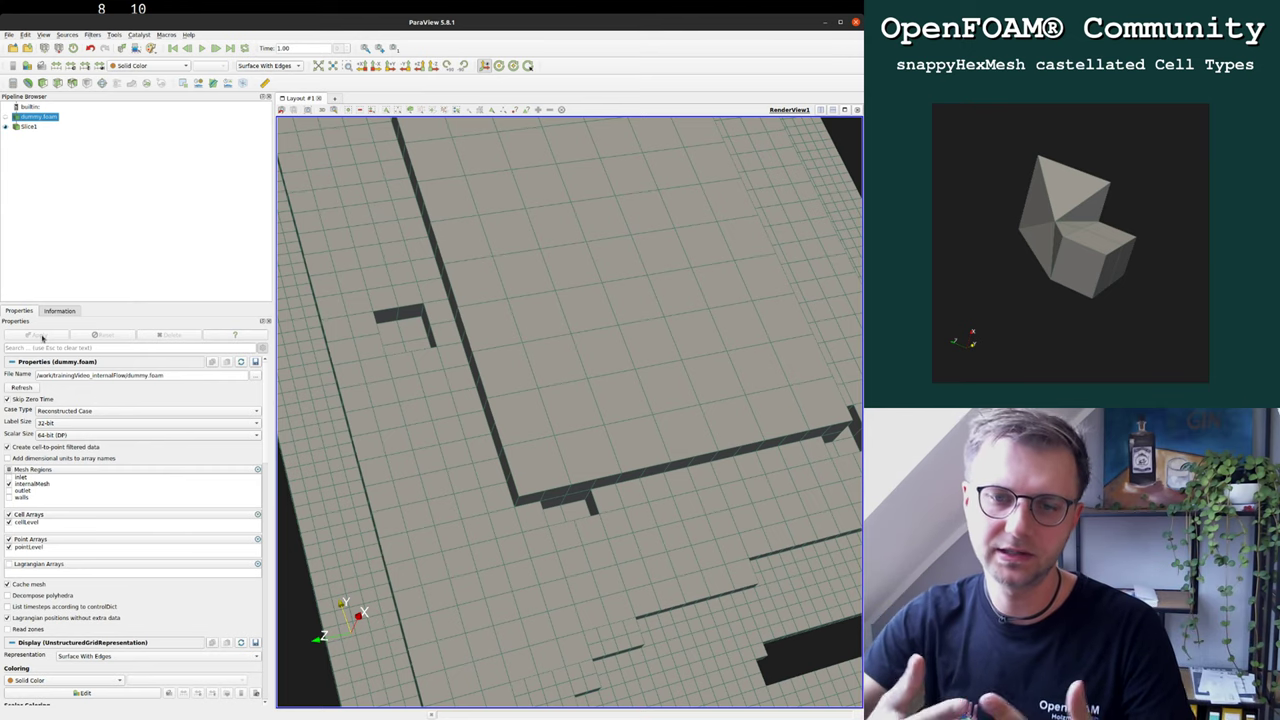
Examine the stepped refinement transitions of the crinkle slice with undecomposed polyhedra, comparing the overall slice with close-up views.
{"action": "scroll", "coordinate": [571, 260], "scroll_direction": "down", "scroll_amount": 5}
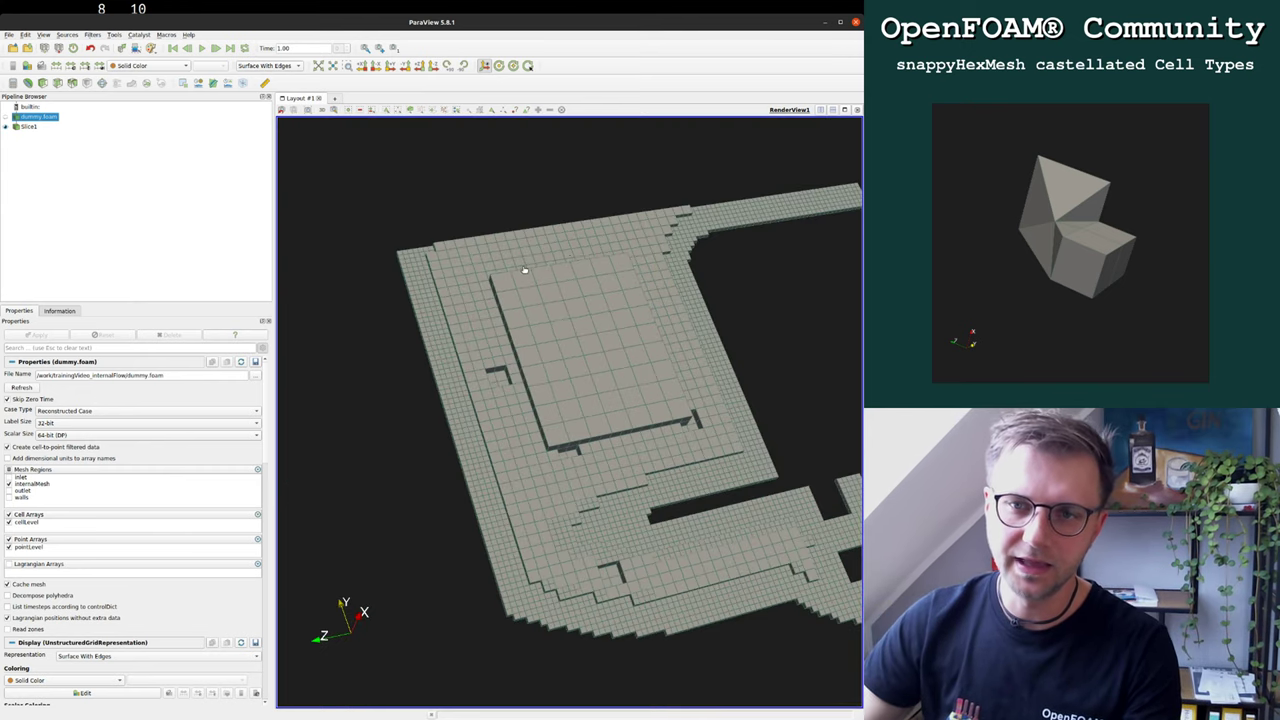
{"action": "left_click_drag", "start_coordinate": [524, 270], "coordinate": [563, 283]}
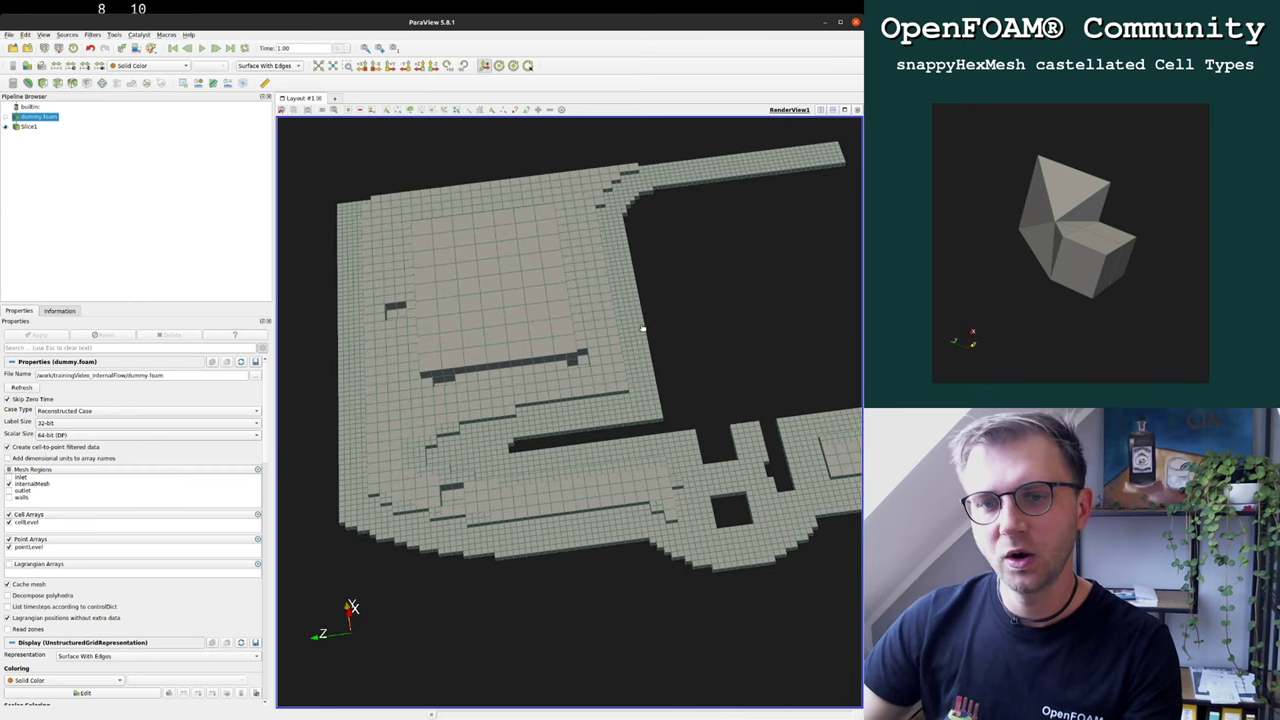
{"action": "scroll", "coordinate": [643, 328], "scroll_direction": "up", "scroll_amount": 6}
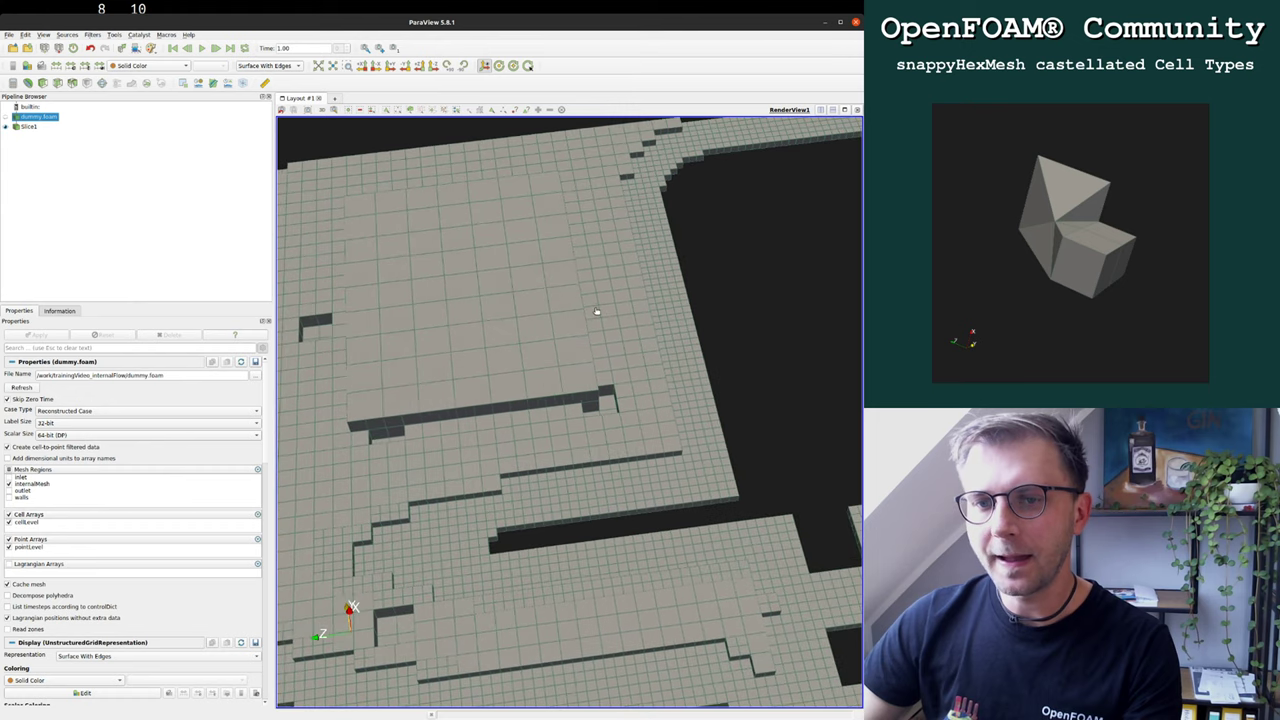
{"action": "left_click_drag", "start_coordinate": [596, 311], "coordinate": [598, 292]}
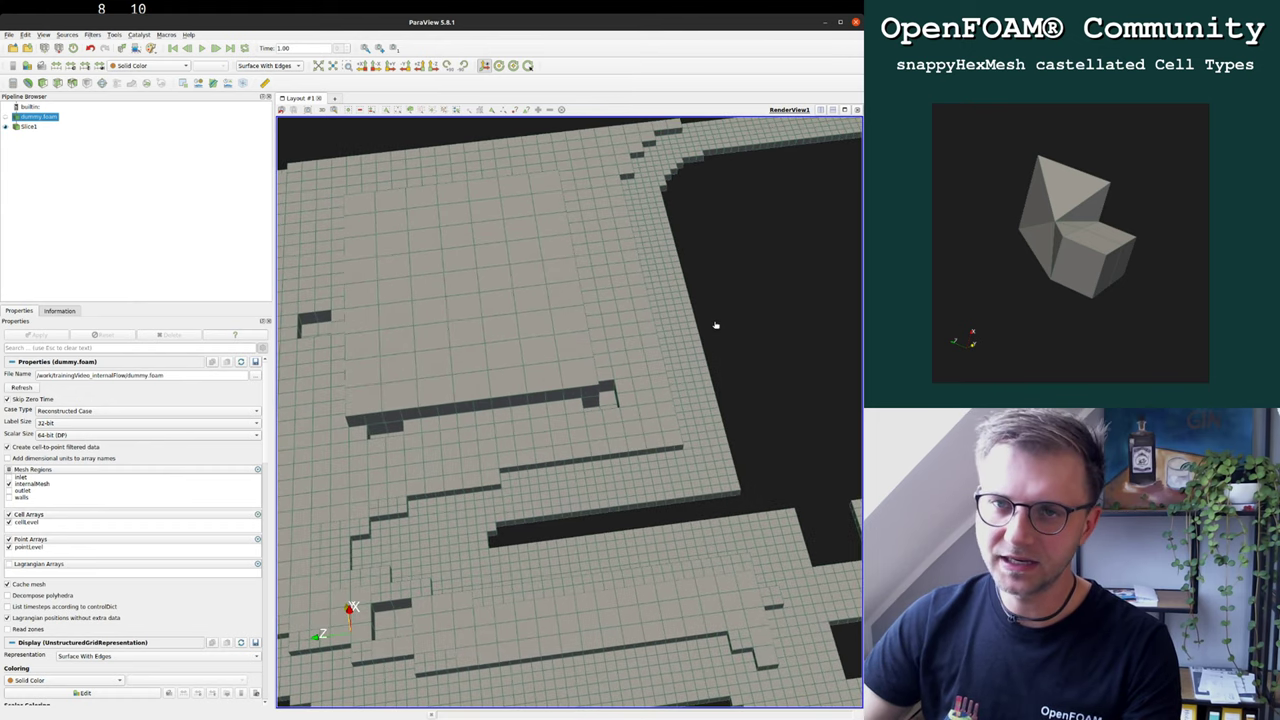
{"action": "scroll", "coordinate": [692, 322], "scroll_direction": "down", "scroll_amount": 3}
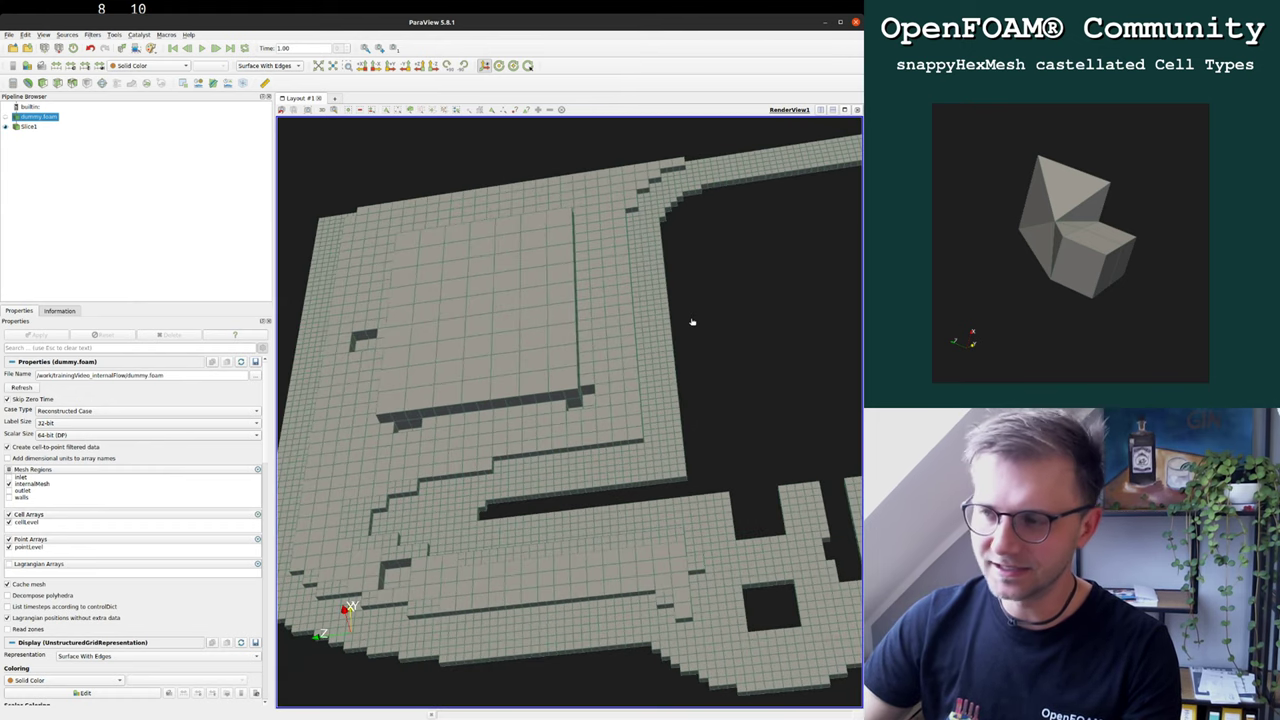
{"action": "scroll", "coordinate": [690, 323], "scroll_direction": "up", "scroll_amount": 3}
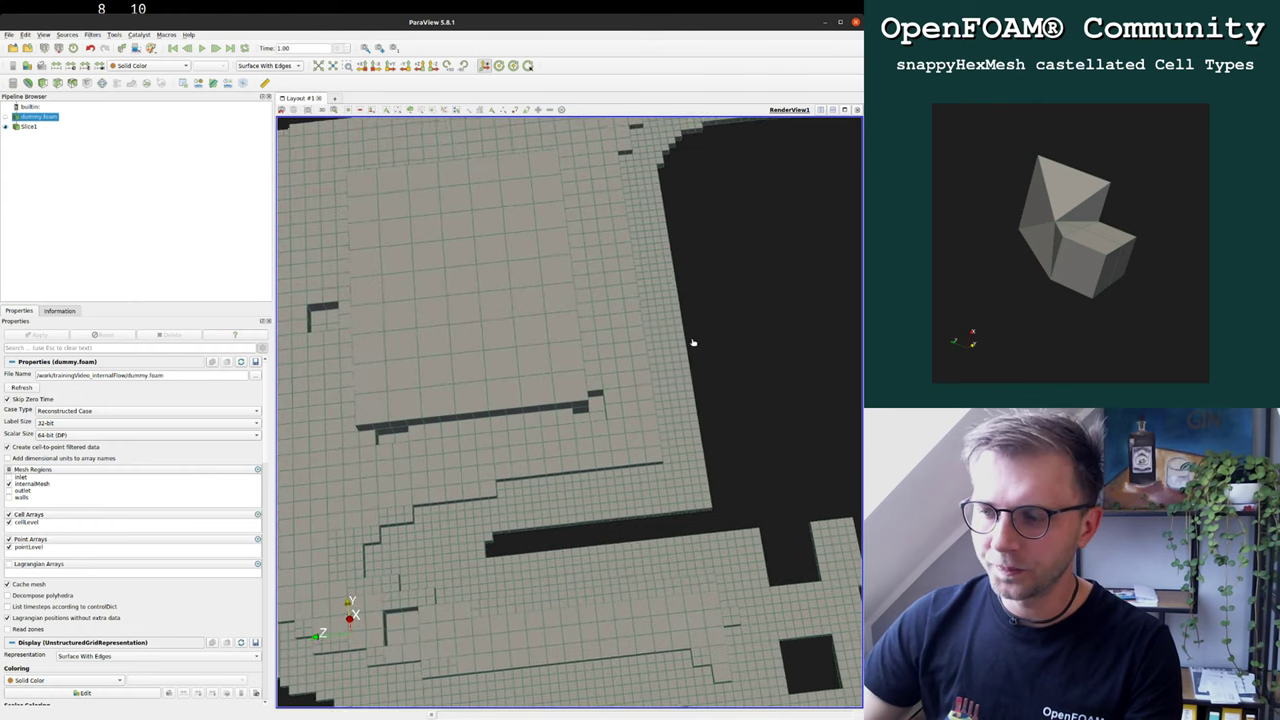
{"action": "left_click_drag", "start_coordinate": [689, 343], "coordinate": [612, 341]}
{"action": "scroll", "coordinate": [703, 346], "scroll_direction": "down", "scroll_amount": 3}
{"action": "scroll", "coordinate": [663, 309], "scroll_direction": "up", "scroll_amount": 3}
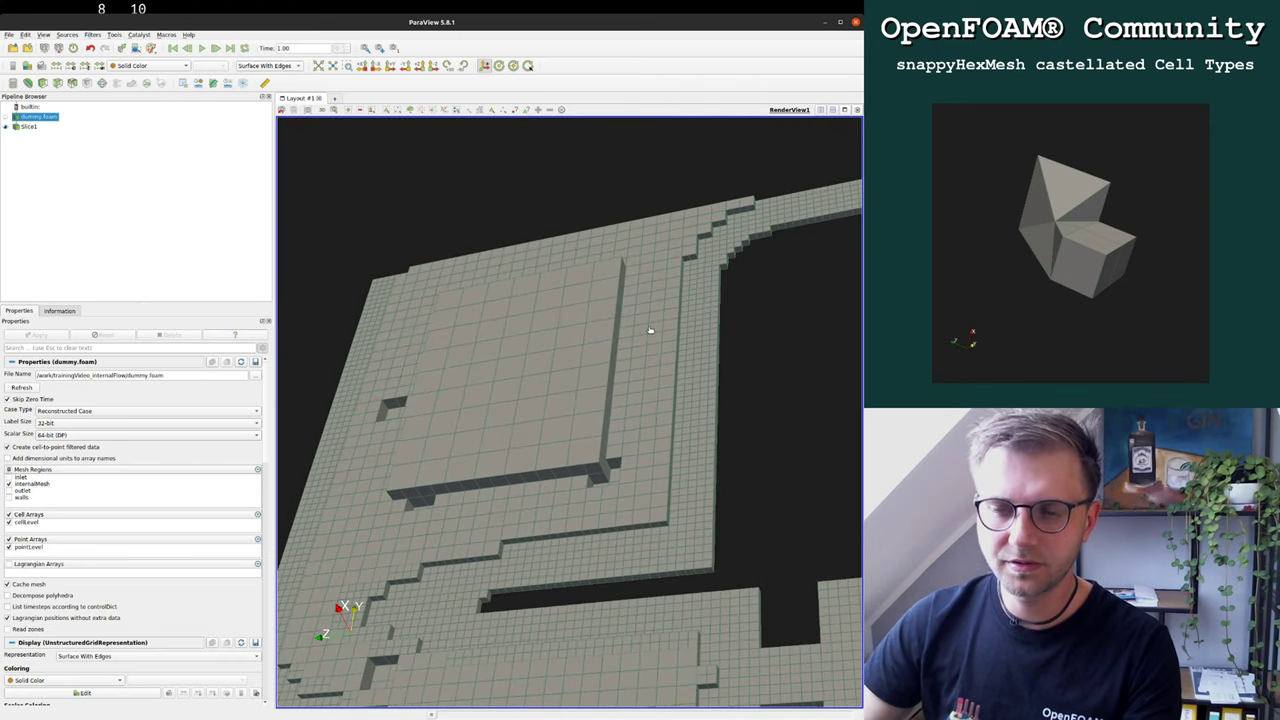
{"action": "scroll", "coordinate": [650, 330], "scroll_direction": "up", "scroll_amount": 1}
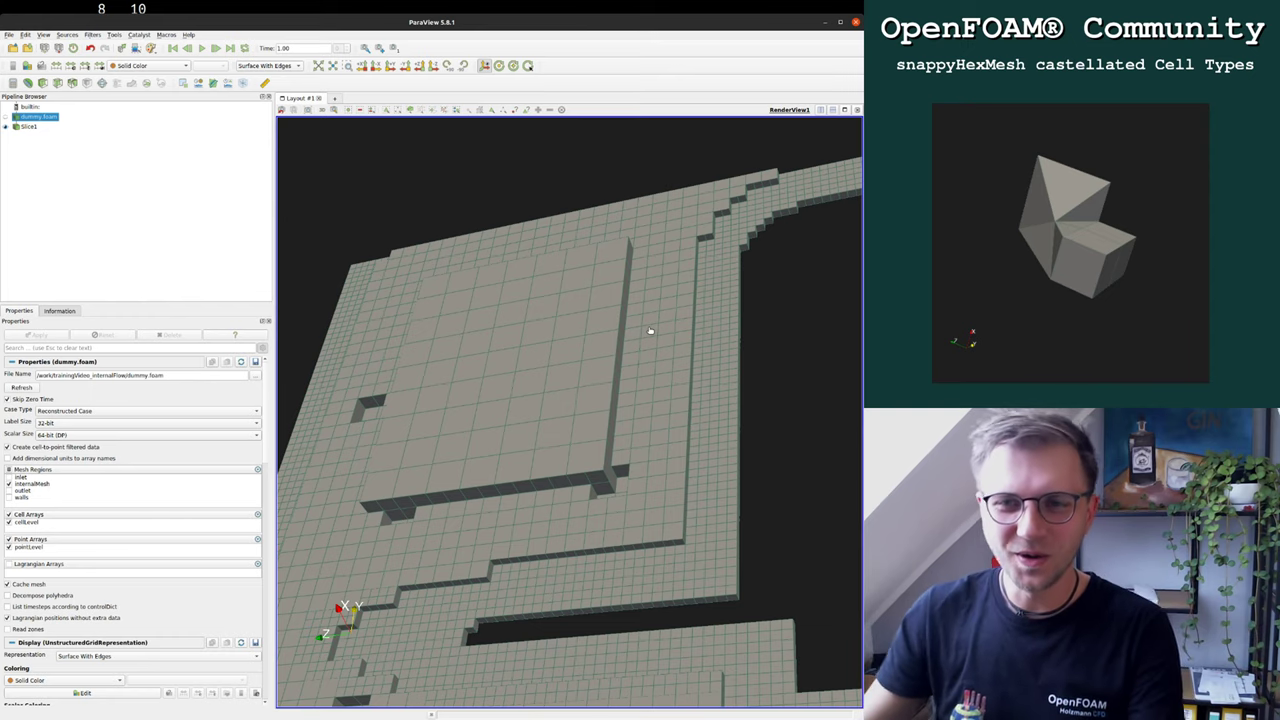
Select the cells through the slice at the lower corner of the coarse block and extract that selection.
{"action": "left_click_drag", "start_coordinate": [654, 303], "coordinate": [680, 429]}
{"action": "scroll", "coordinate": [574, 420], "scroll_direction": "up", "scroll_amount": 5}
{"action": "left_click_drag", "start_coordinate": [592, 404], "coordinate": [539, 361]}
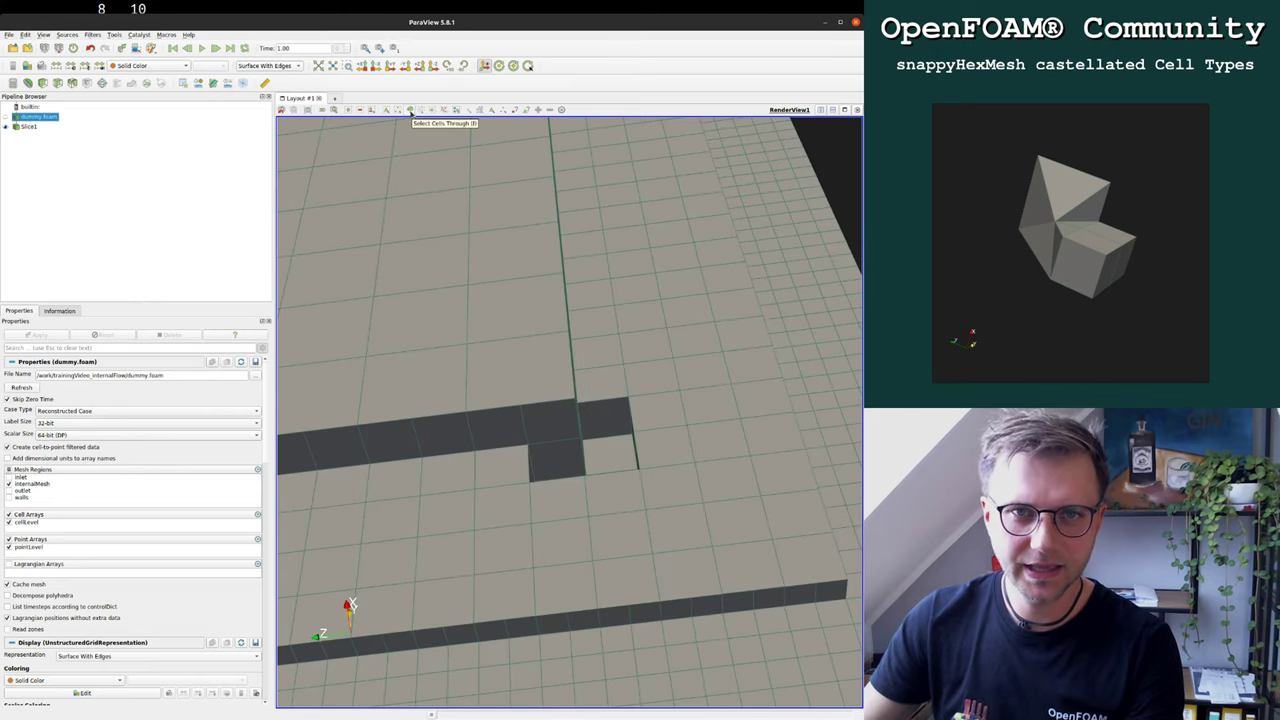
{"action": "left_click", "coordinate": [410, 110]}
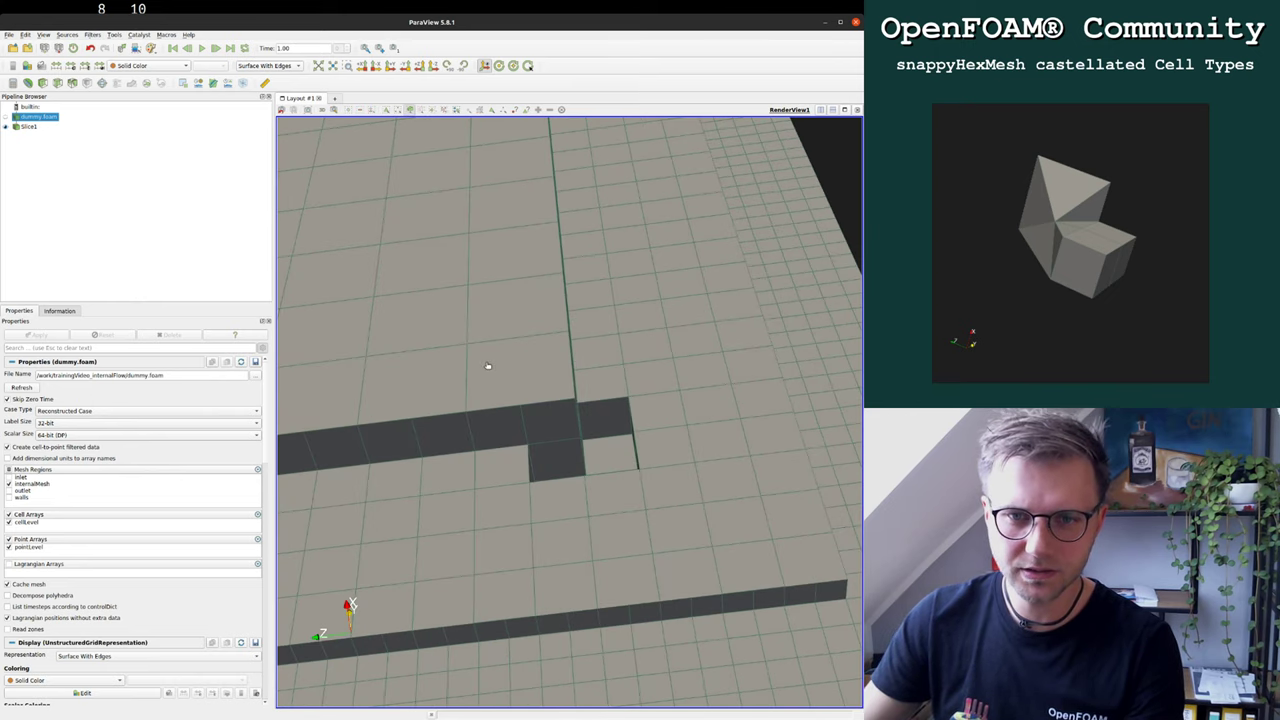
{"action": "left_click_drag", "start_coordinate": [489, 366], "coordinate": [648, 486]}
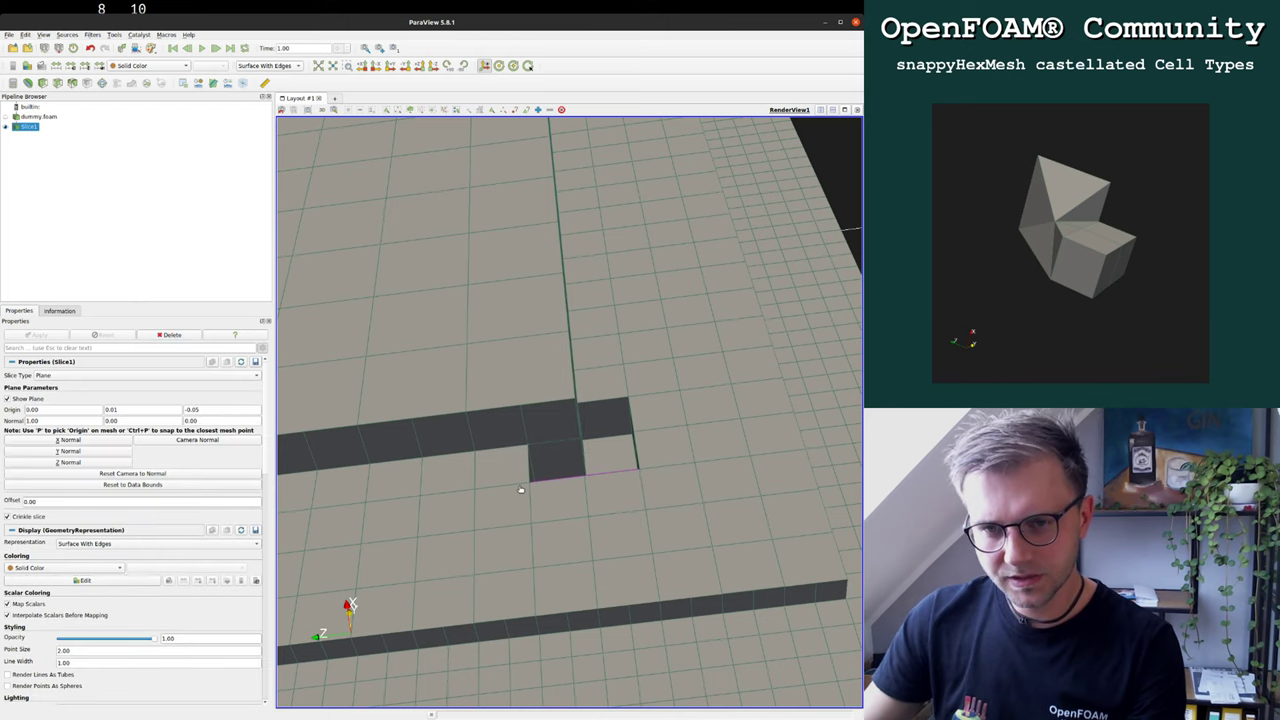
{"action": "left_click", "coordinate": [184, 86]}
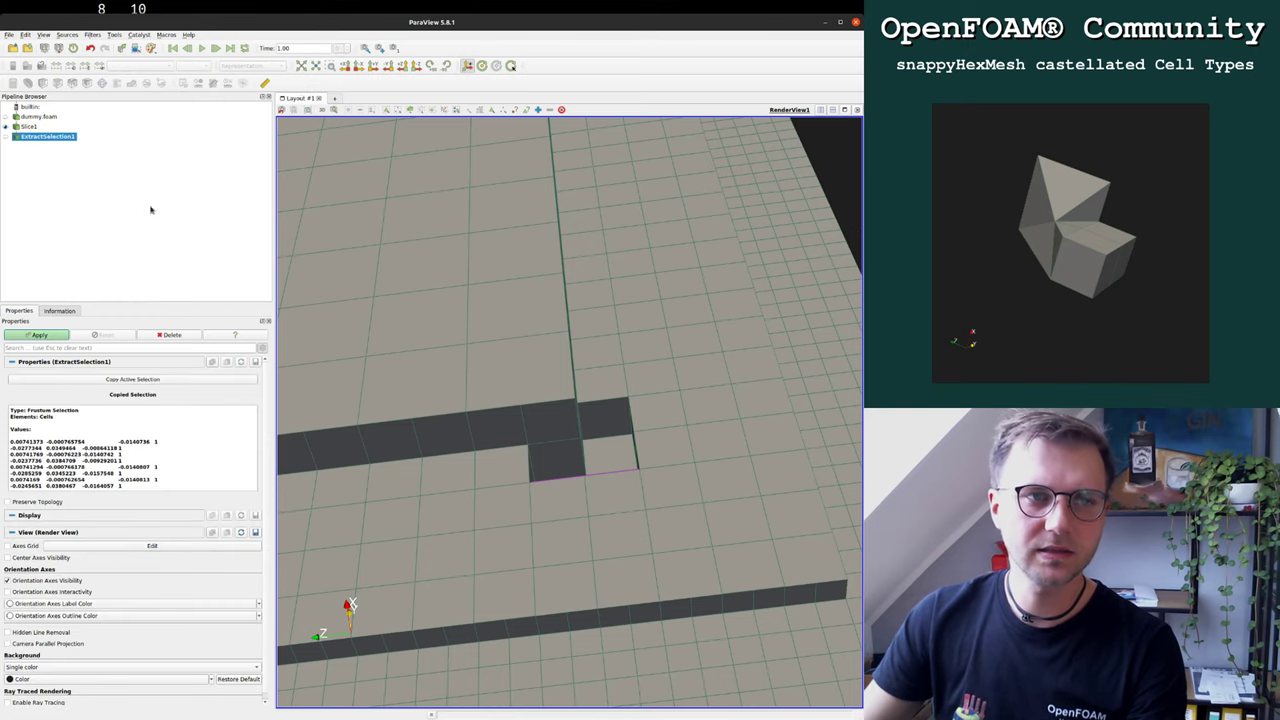
{"action": "left_click", "coordinate": [55, 337]}
Display the extracted cell group as Surface With Edges and inspect it up close.
{"action": "left_click_drag", "start_coordinate": [360, 337], "coordinate": [438, 335]}
{"action": "left_click", "coordinate": [268, 65]}
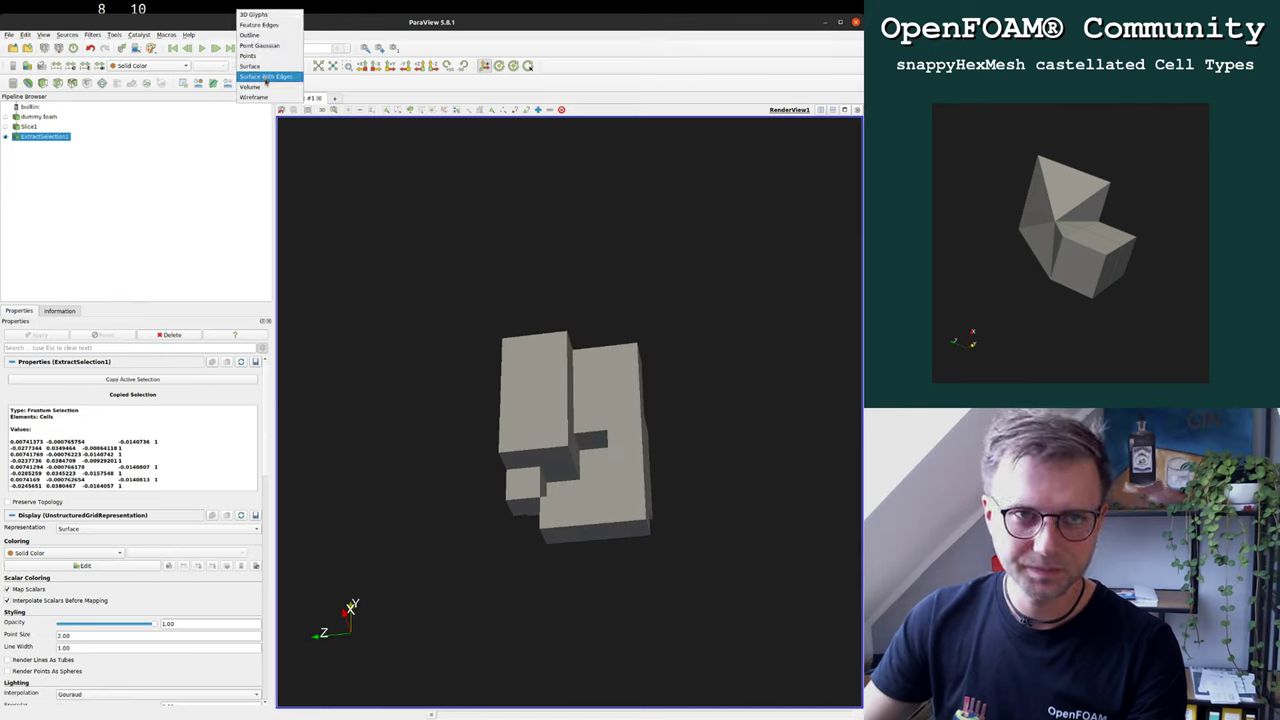
{"action": "left_click", "coordinate": [268, 83]}
{"action": "left_click_drag", "start_coordinate": [289, 640], "coordinate": [763, 466]}
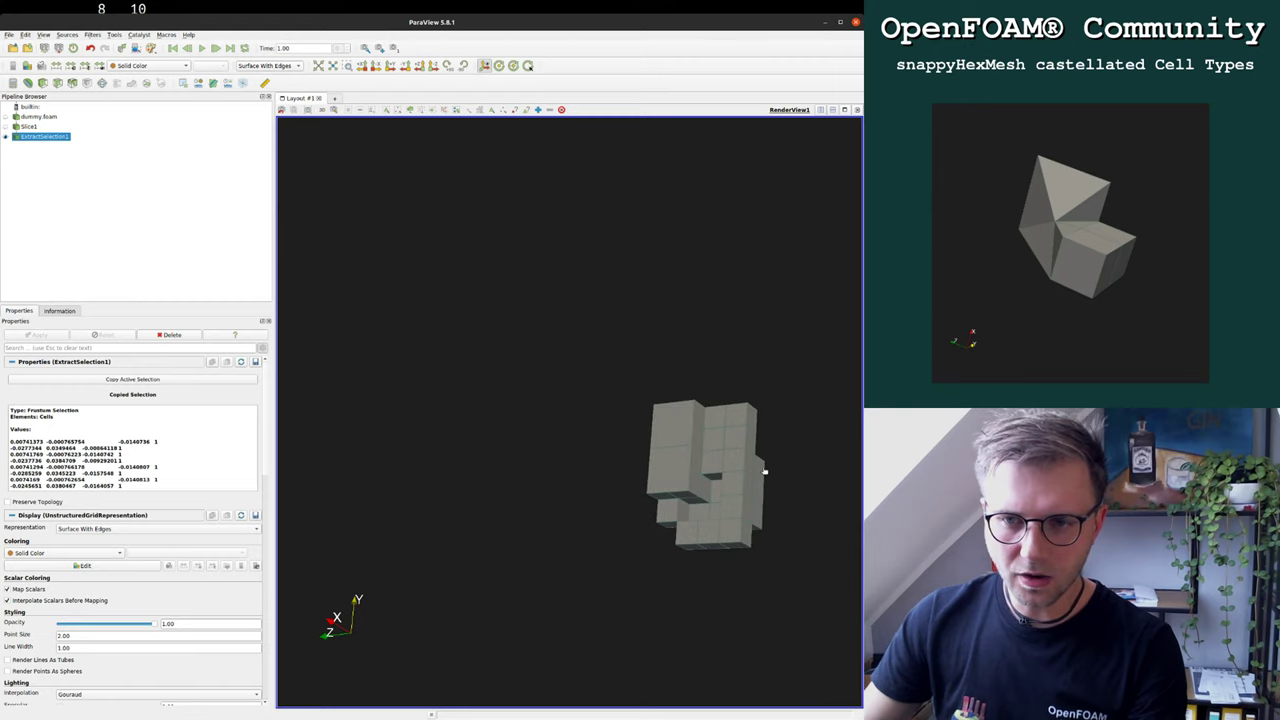
{"action": "left_click", "coordinate": [420, 65]}
{"action": "left_click_drag", "start_coordinate": [449, 126], "coordinate": [331, 466]}
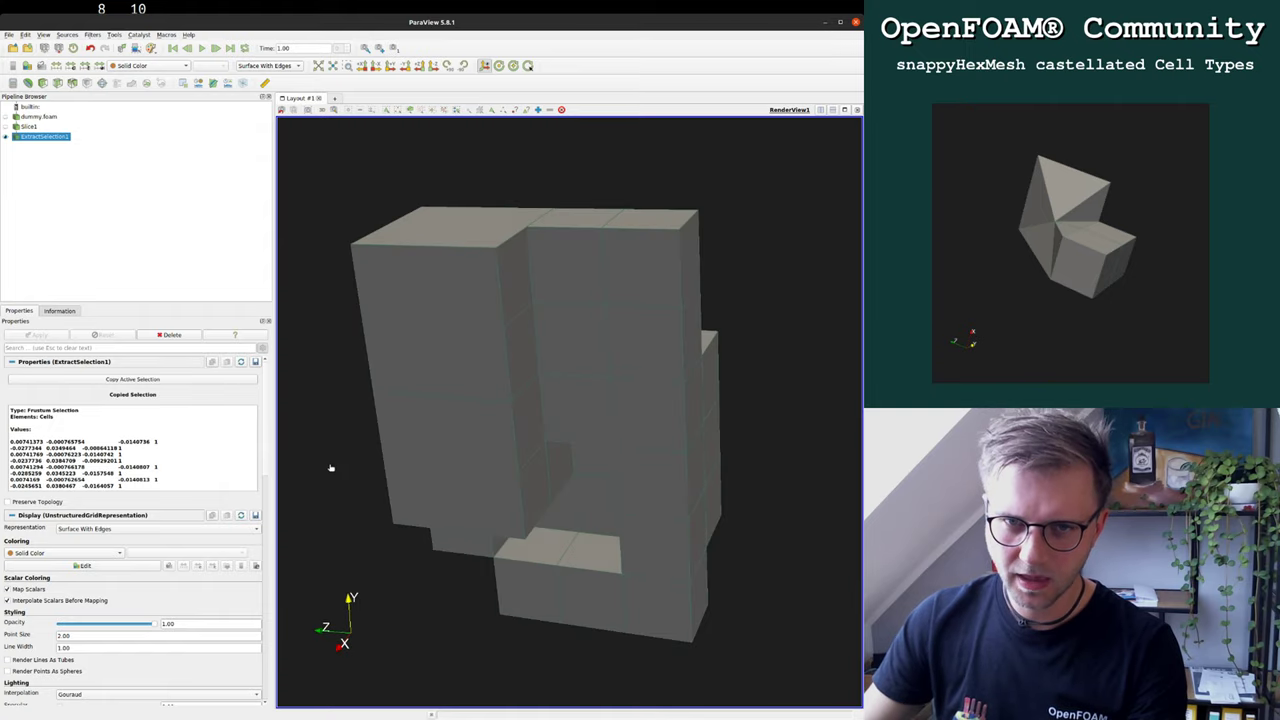
Select the large cell at the group's upper corner, extract it separately and display it as Surface With Edges.
{"action": "left_click_drag", "start_coordinate": [334, 169], "coordinate": [389, 131]}
{"action": "left_click", "coordinate": [411, 110]}
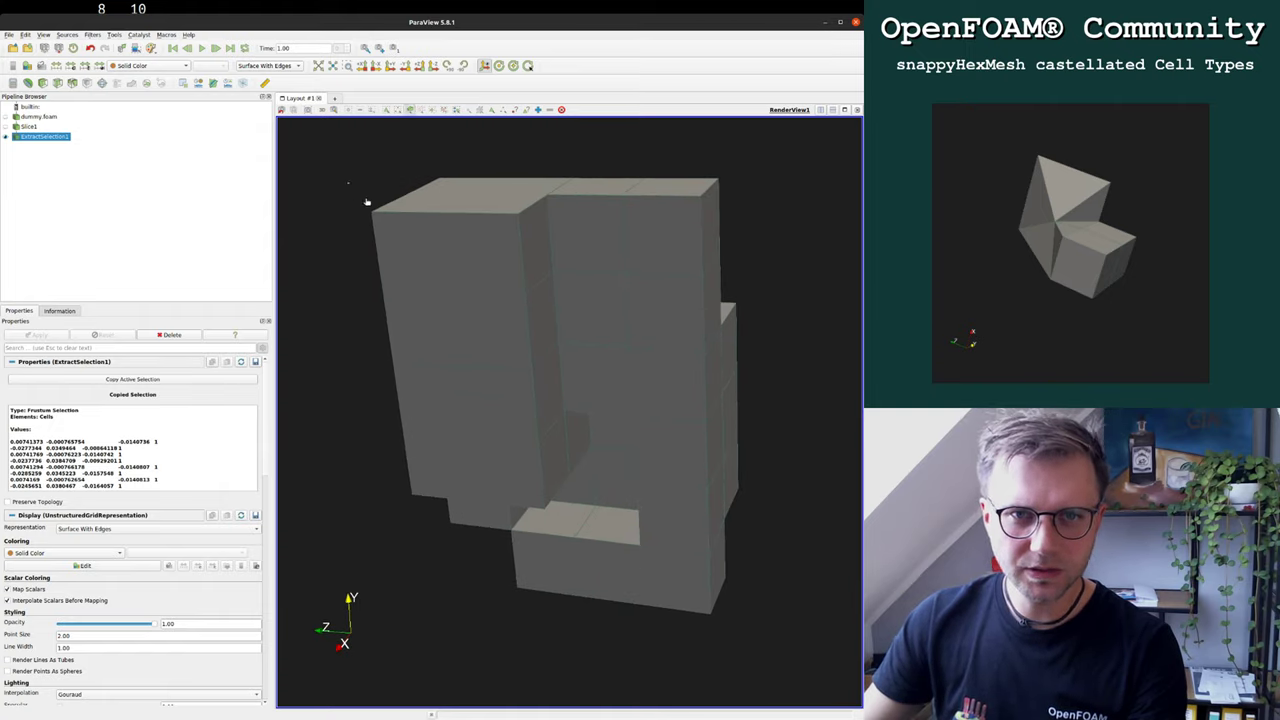
{"action": "left_click_drag", "start_coordinate": [348, 182], "coordinate": [480, 295]}
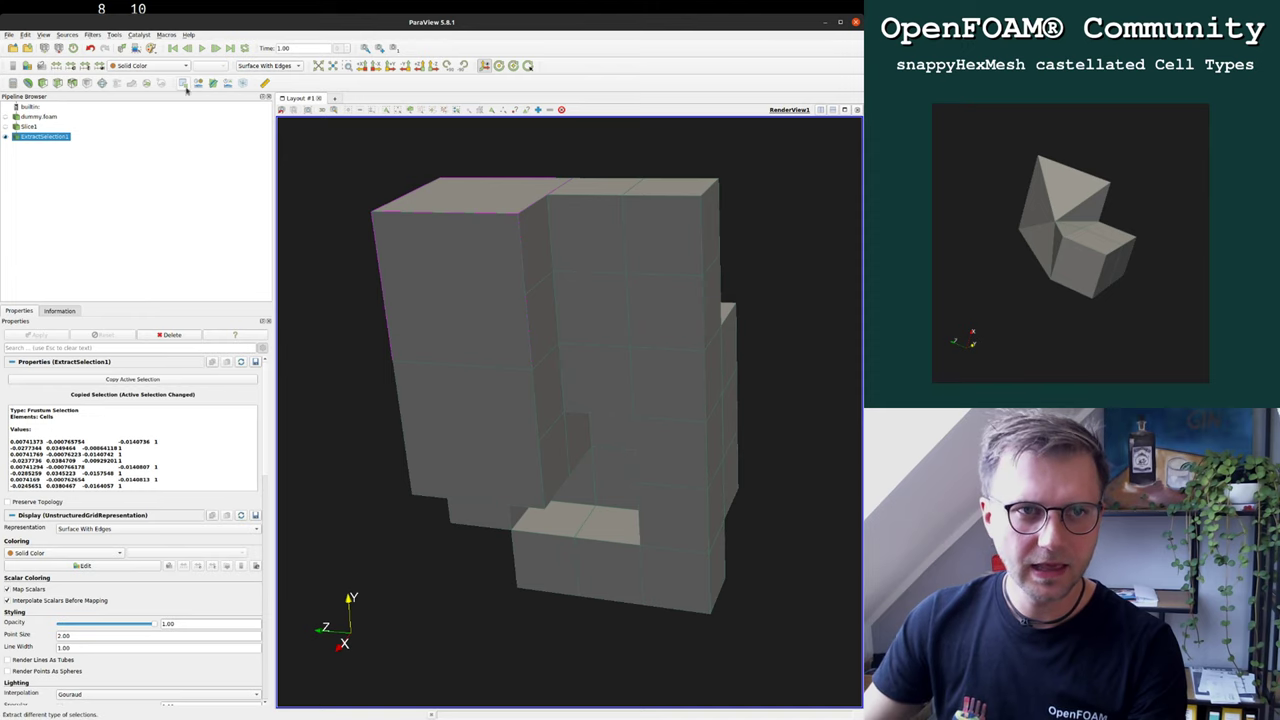
{"action": "left_click", "coordinate": [184, 83]}
{"action": "left_click", "coordinate": [52, 336]}
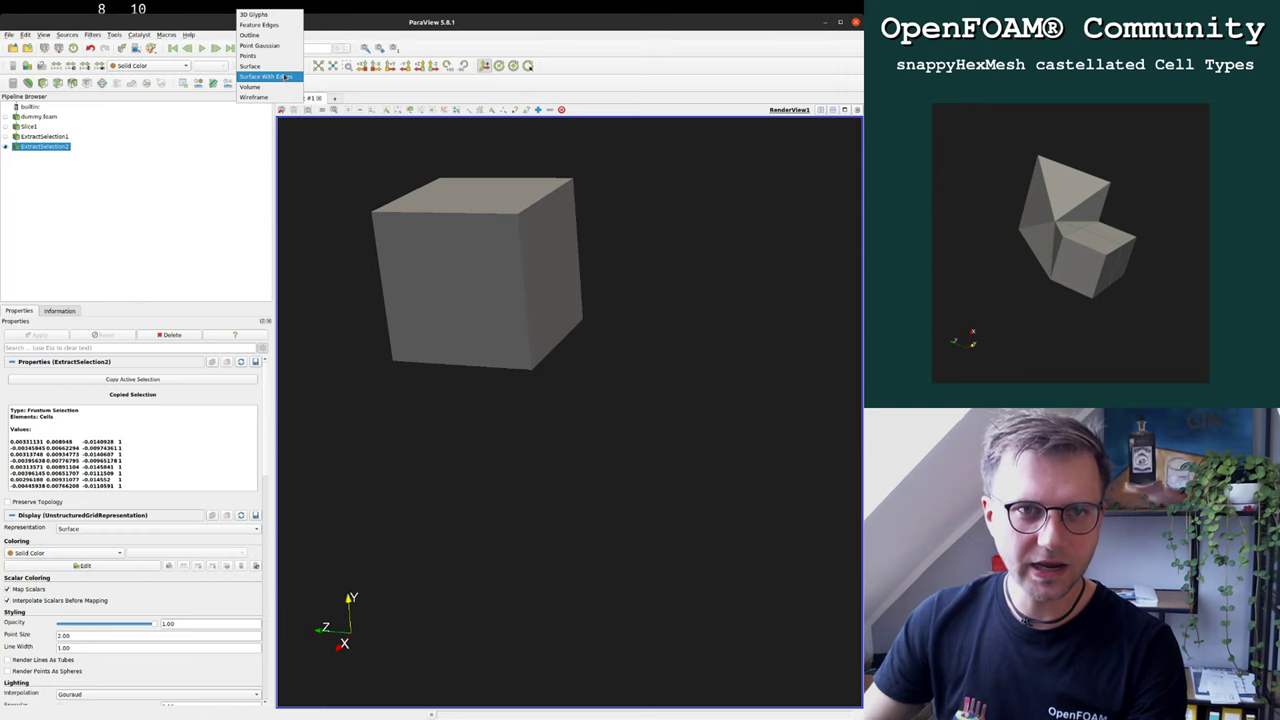
{"action": "left_click", "coordinate": [268, 76]}
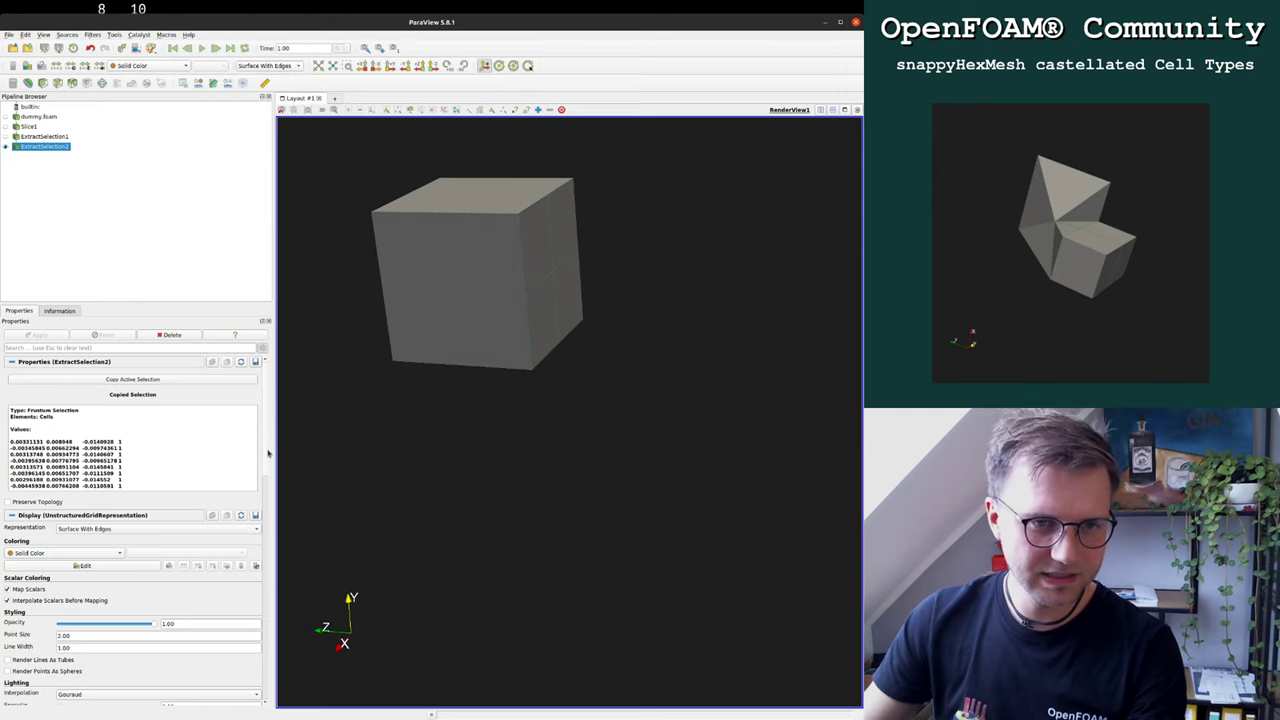
Set the edge color of the isolated cell to white.
{"action": "scroll", "coordinate": [20, 509], "scroll_direction": "down", "scroll_amount": 10}
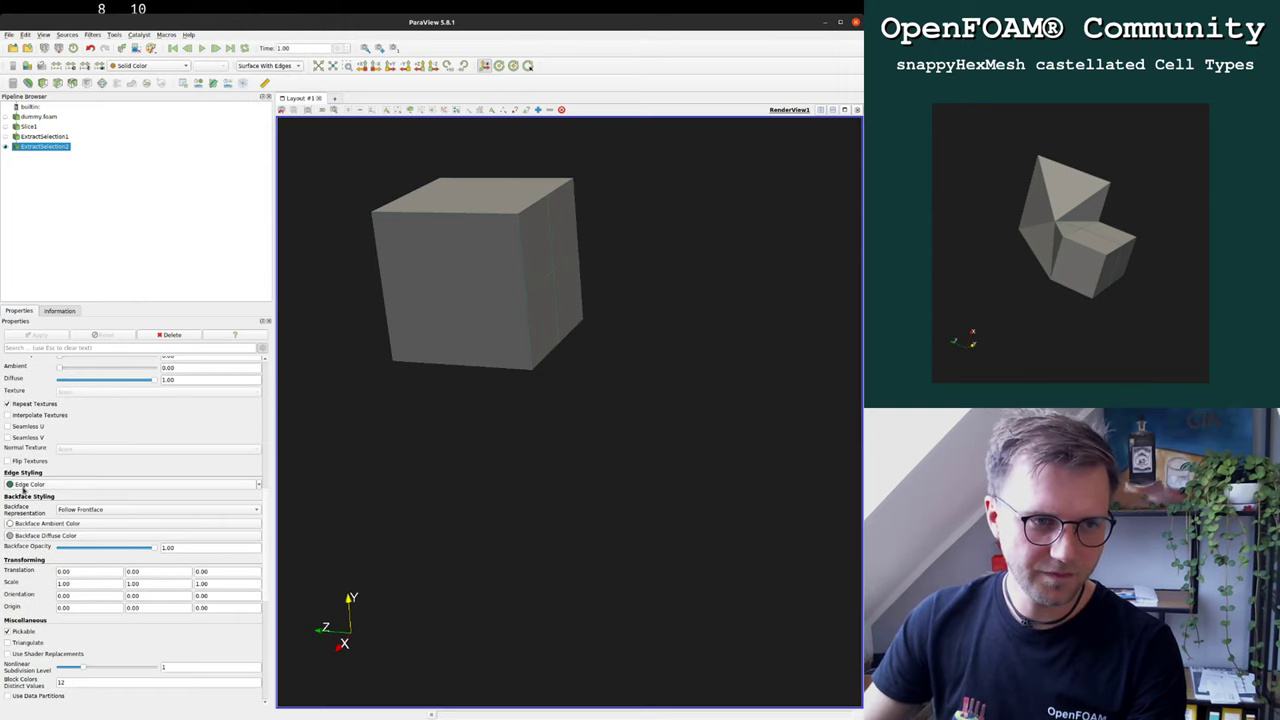
{"action": "left_click", "coordinate": [28, 484]}
{"action": "left_click", "coordinate": [408, 360]}
{"action": "left_click", "coordinate": [518, 452]}
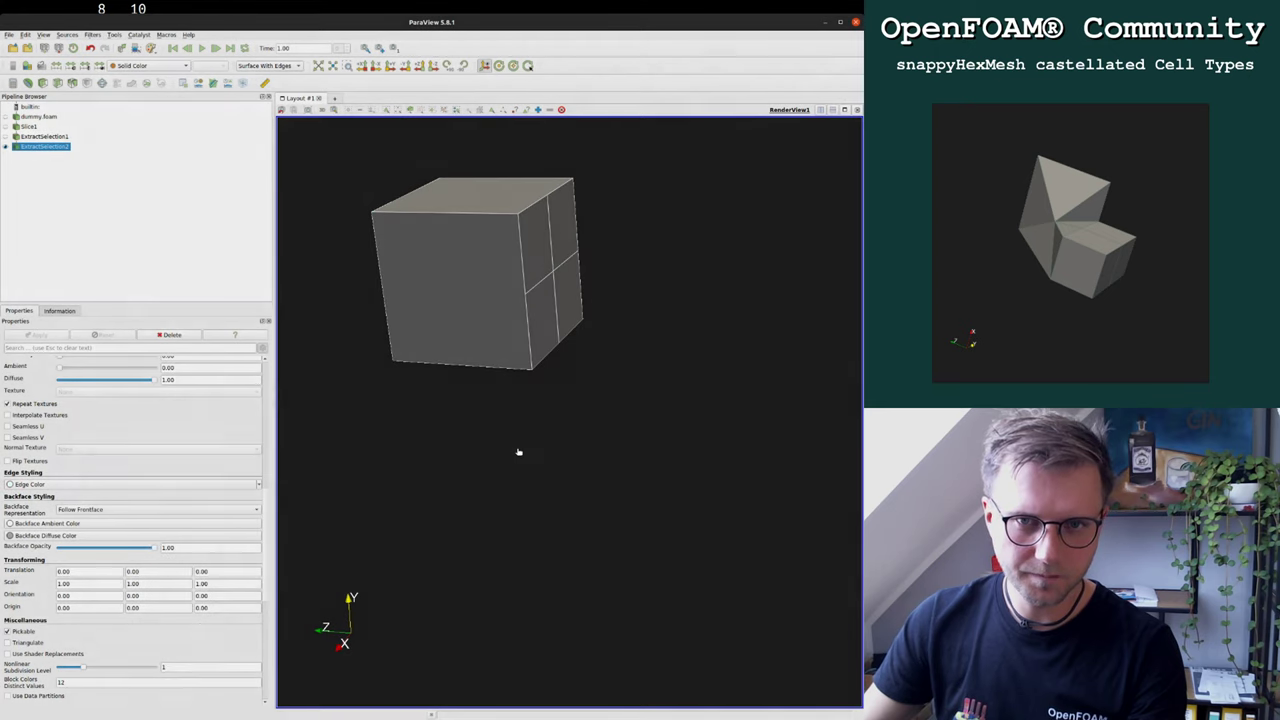
{"action": "left_click_drag", "start_coordinate": [518, 452], "coordinate": [509, 211]}
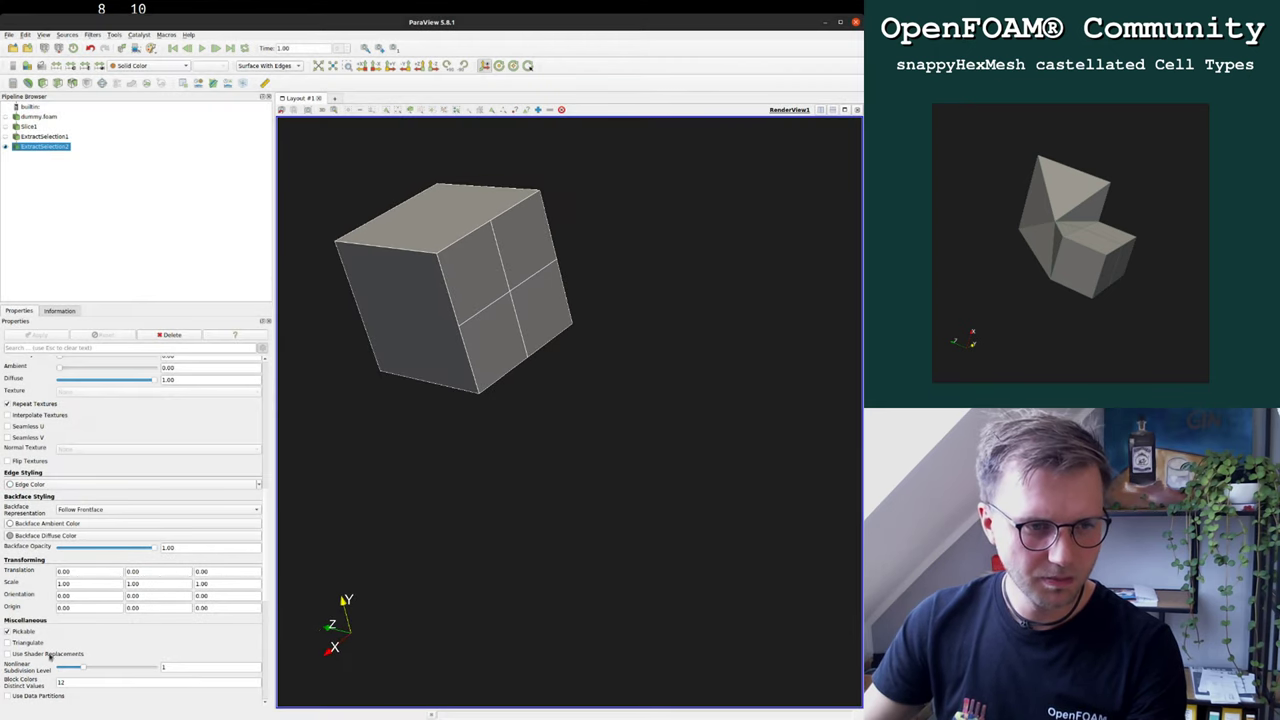
Set the line width of the isolated cell's edges to 3.
{"action": "scroll", "coordinate": [49, 656], "scroll_direction": "down", "scroll_amount": 7}
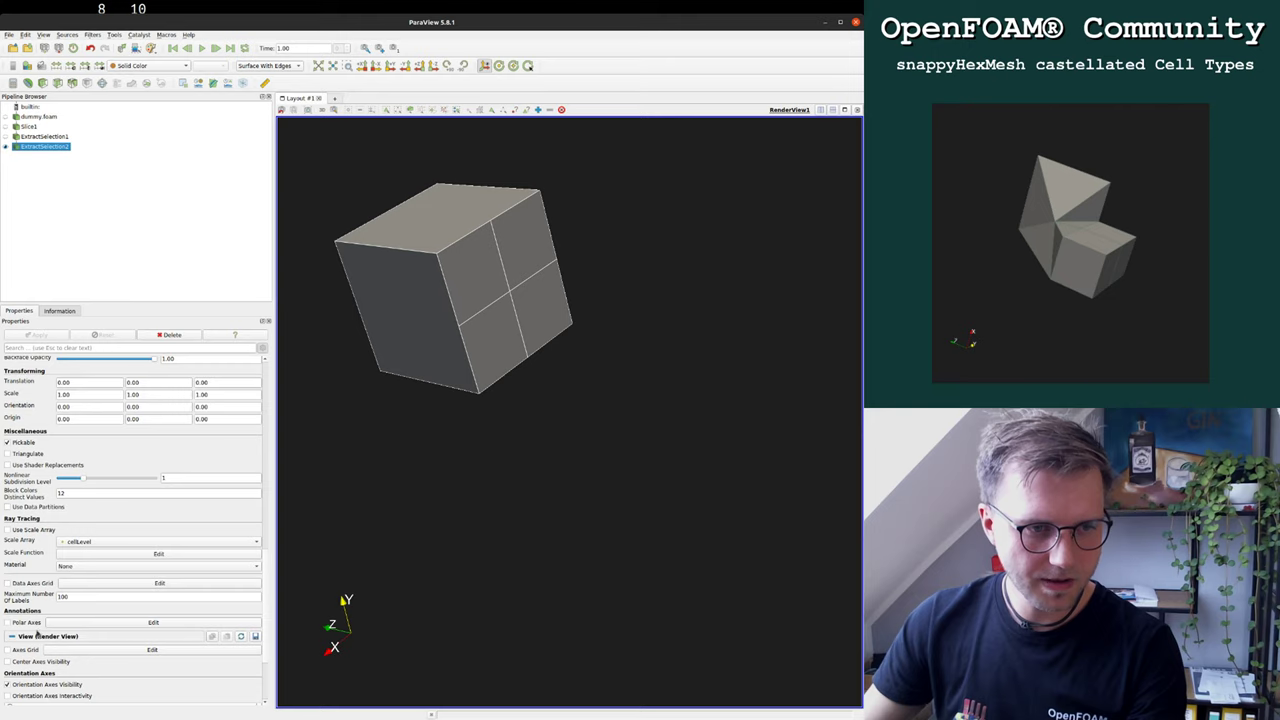
{"action": "scroll", "coordinate": [37, 625], "scroll_direction": "down", "scroll_amount": 3}
{"action": "scroll", "coordinate": [37, 626], "scroll_direction": "up", "scroll_amount": 10}
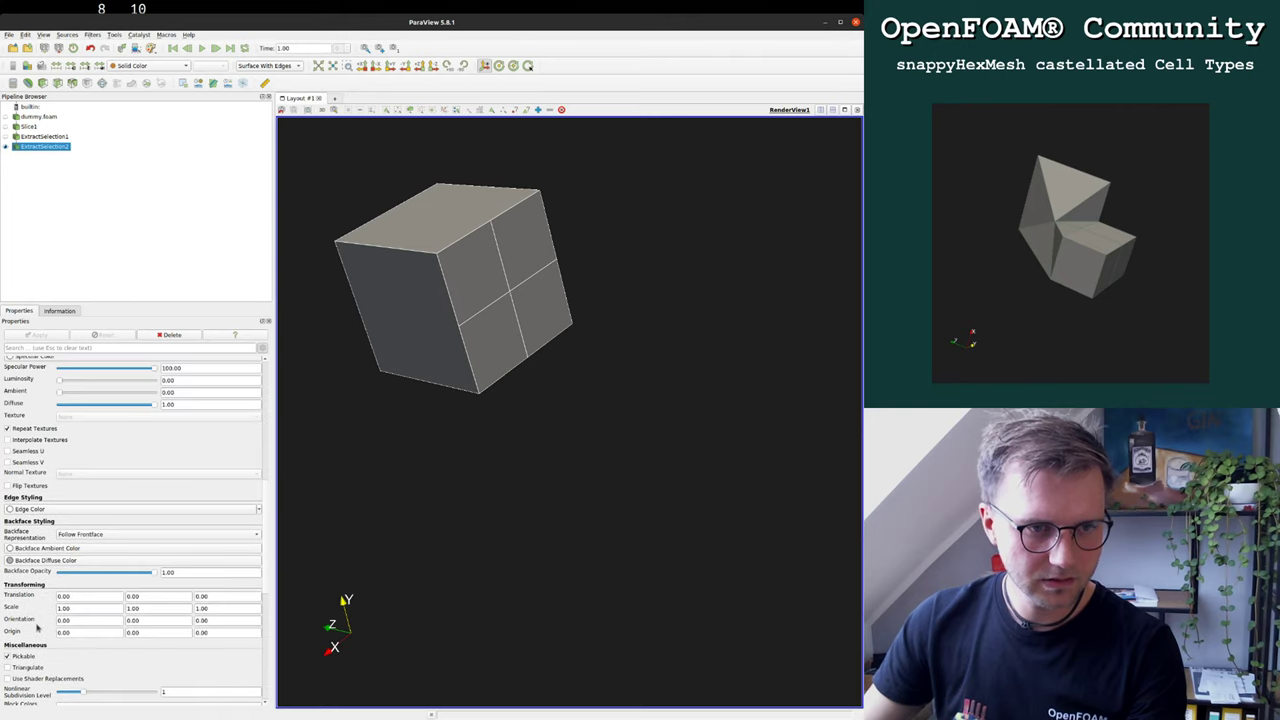
{"action": "scroll", "coordinate": [38, 600], "scroll_direction": "up", "scroll_amount": 4}
{"action": "double_click", "coordinate": [108, 420]}
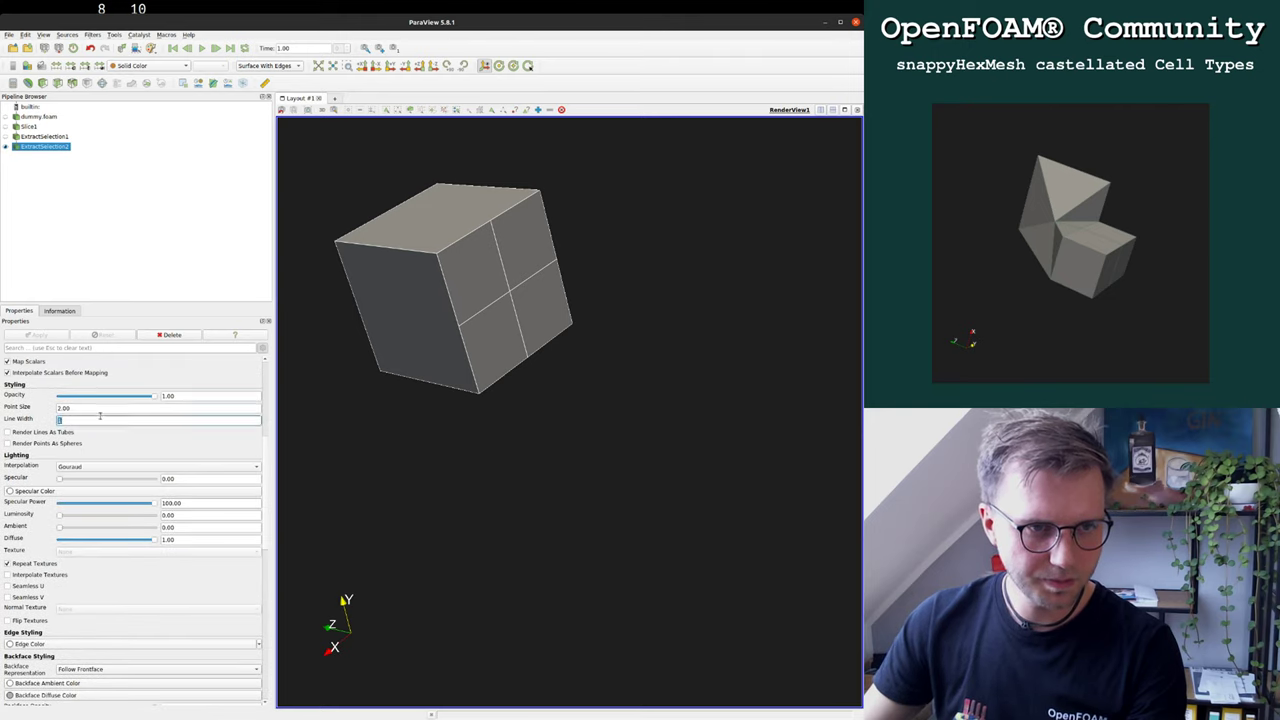
{"action": "type", "text": "2"}
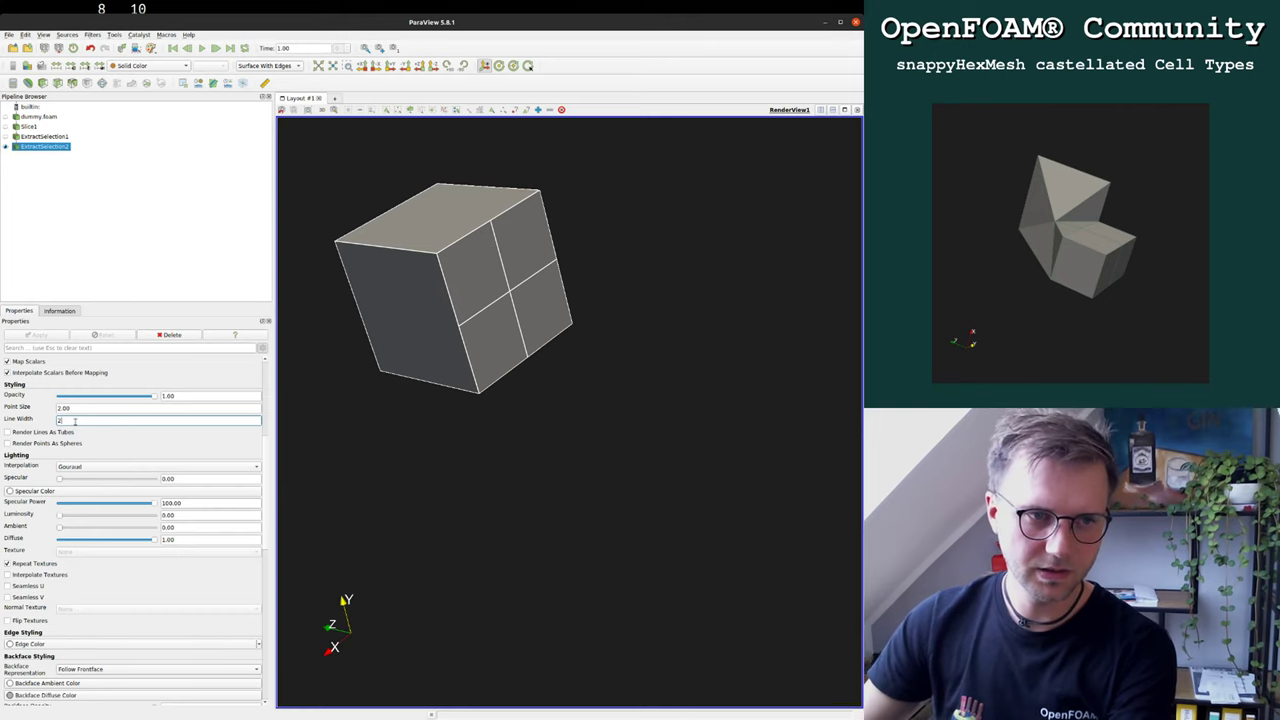
Examine the isolated cell's faces and edge divisions from several angles.
{"action": "left_click_drag", "start_coordinate": [403, 343], "coordinate": [557, 440]}
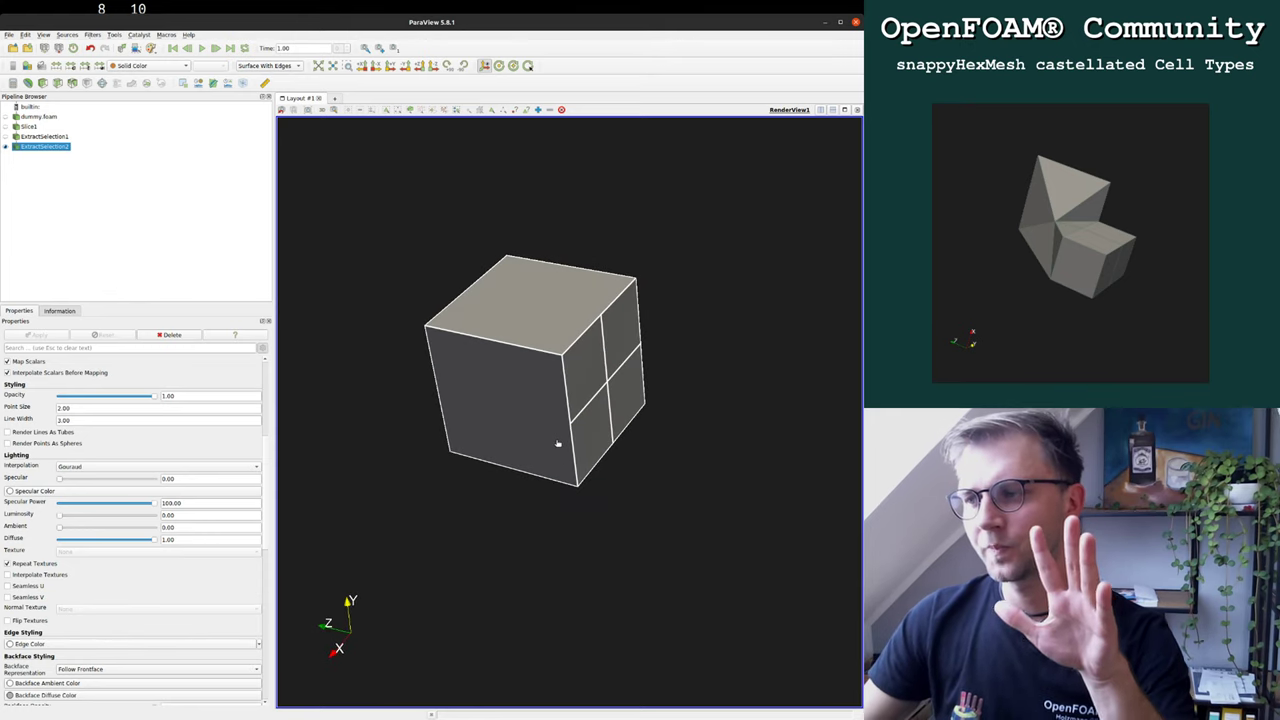
{"action": "left_click_drag", "start_coordinate": [558, 443], "coordinate": [465, 453]}
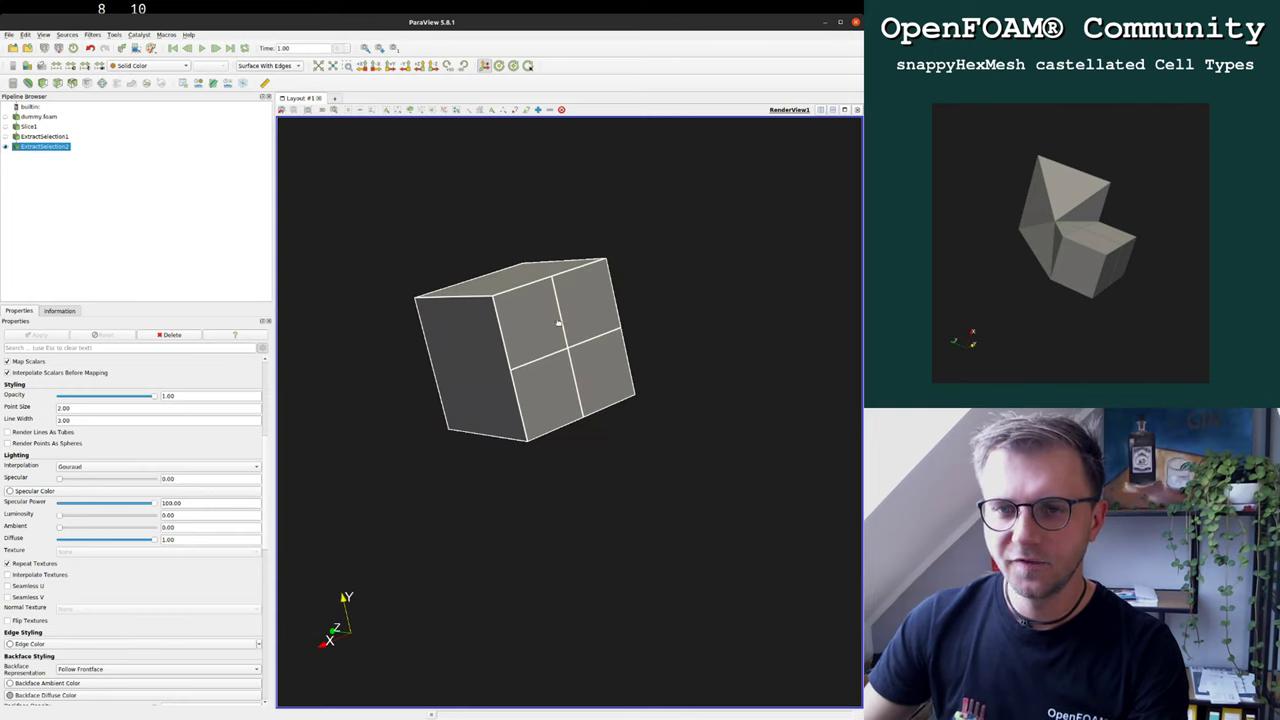
{"action": "left_click_drag", "start_coordinate": [520, 403], "coordinate": [600, 450]}
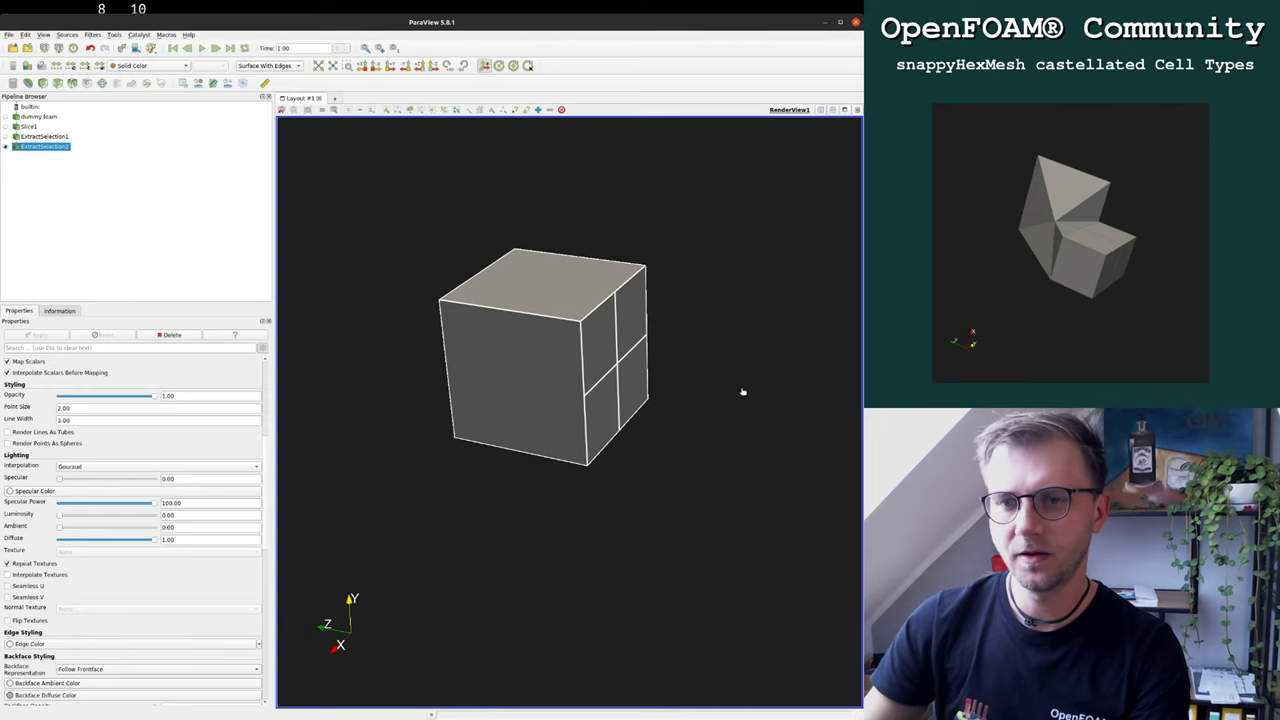
{"action": "left_click_drag", "start_coordinate": [624, 316], "coordinate": [646, 337]}
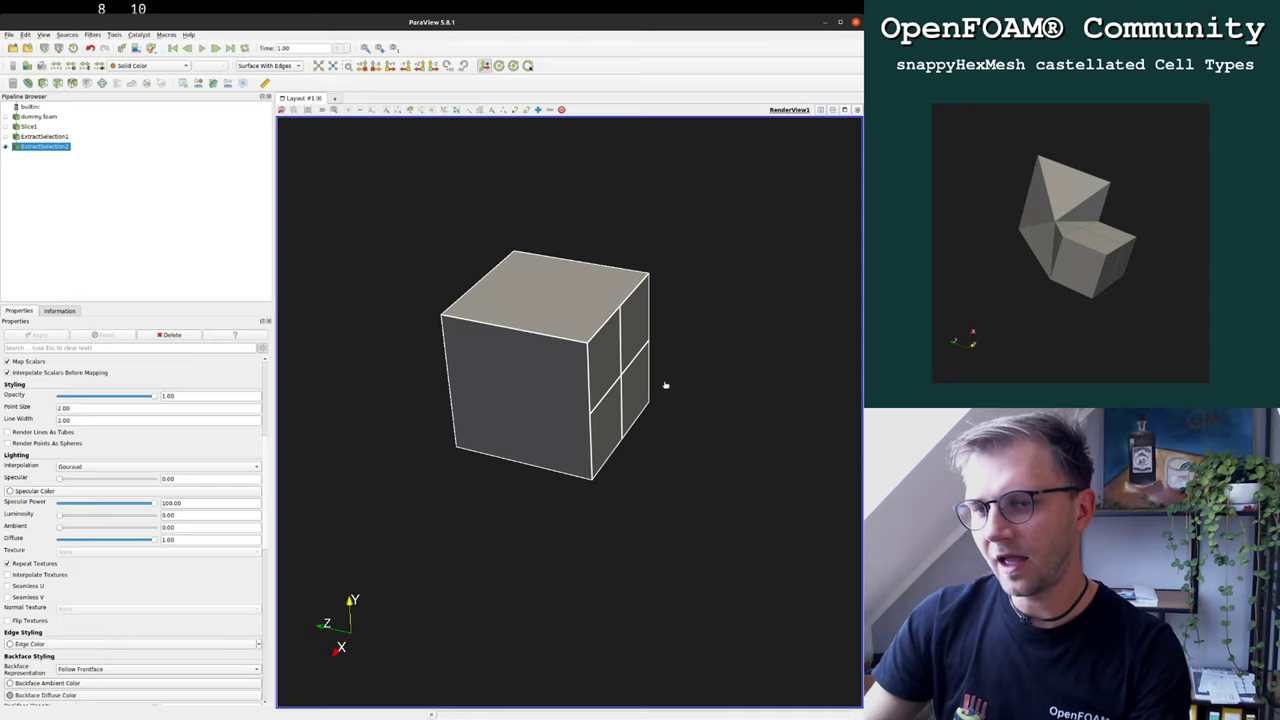
{"action": "left_click_drag", "start_coordinate": [650, 322], "coordinate": [614, 318]}
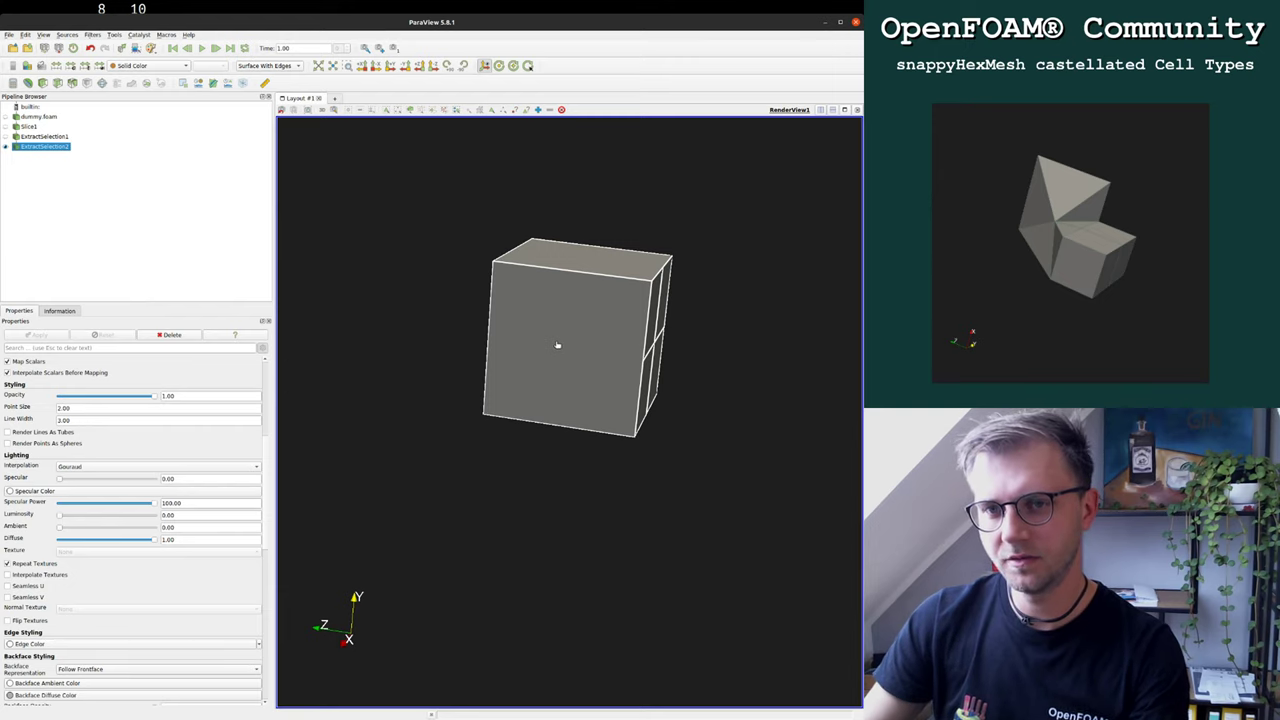
{"action": "left_click_drag", "start_coordinate": [557, 345], "coordinate": [521, 352]}
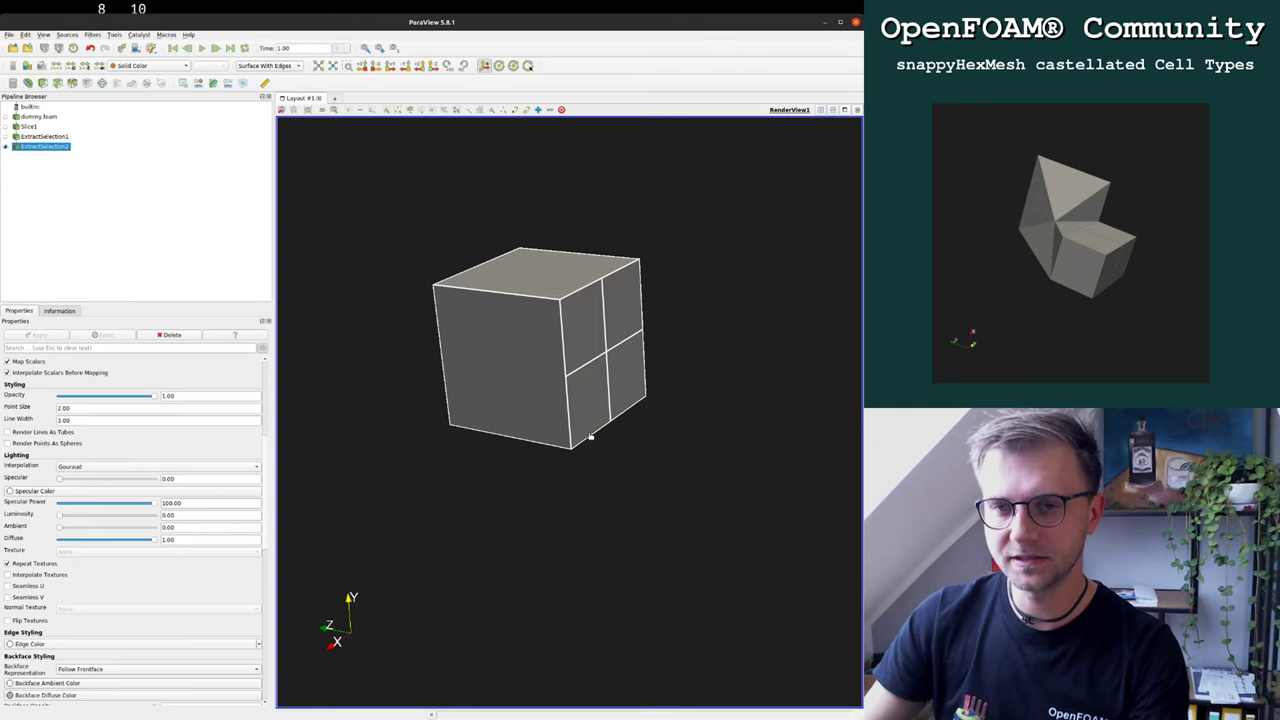
{"action": "left_click_drag", "start_coordinate": [583, 437], "coordinate": [608, 455]}
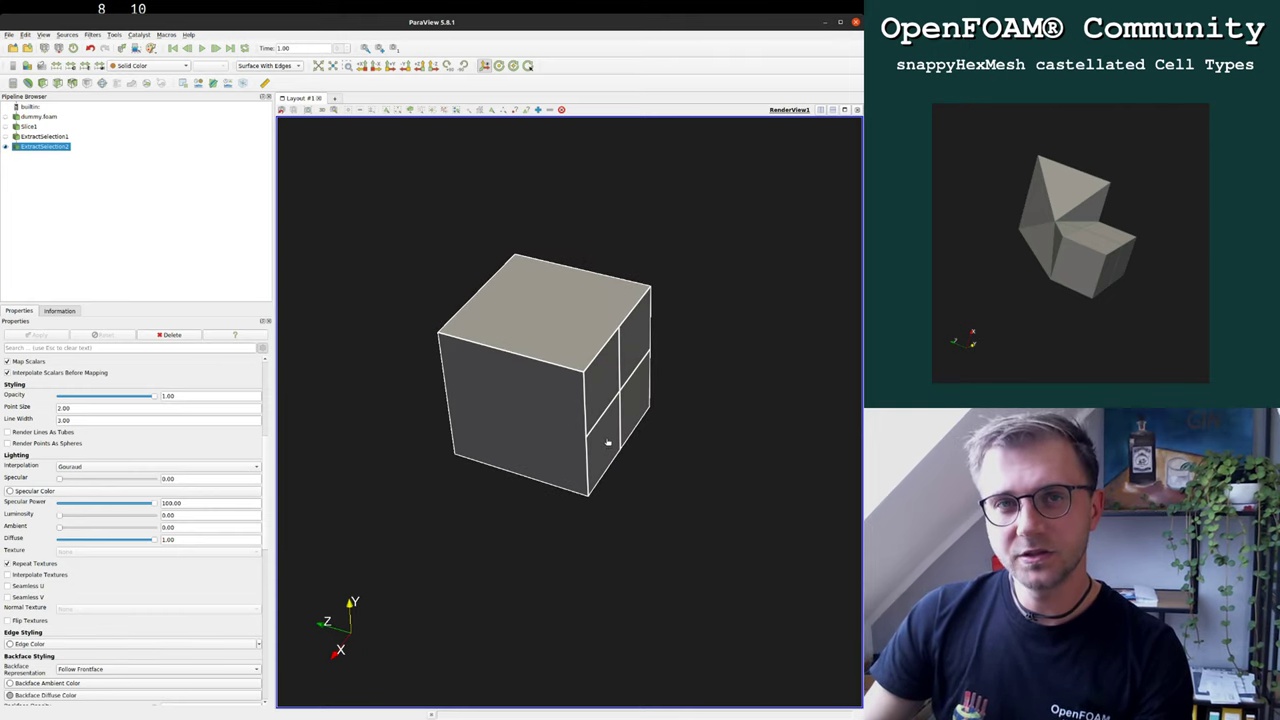
Open the extracted cell's point data in a SpreadSheet View beside the render view, and close that view again.
{"action": "left_click", "coordinate": [819, 113]}
{"action": "left_click", "coordinate": [720, 506]}
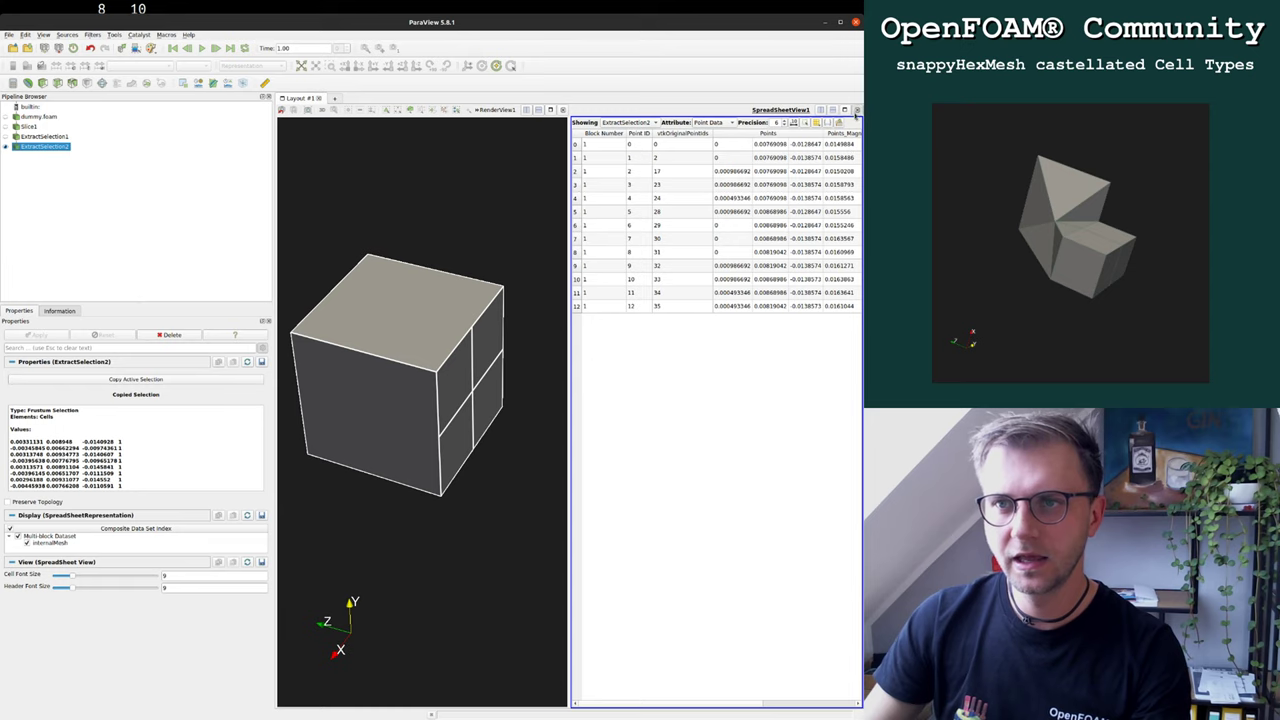
{"action": "left_click", "coordinate": [856, 109]}
Open a SpreadSheet View beside the render view, switch its attribute to Cell Data and select the extracted cell's row.
{"action": "left_click", "coordinate": [821, 111]}
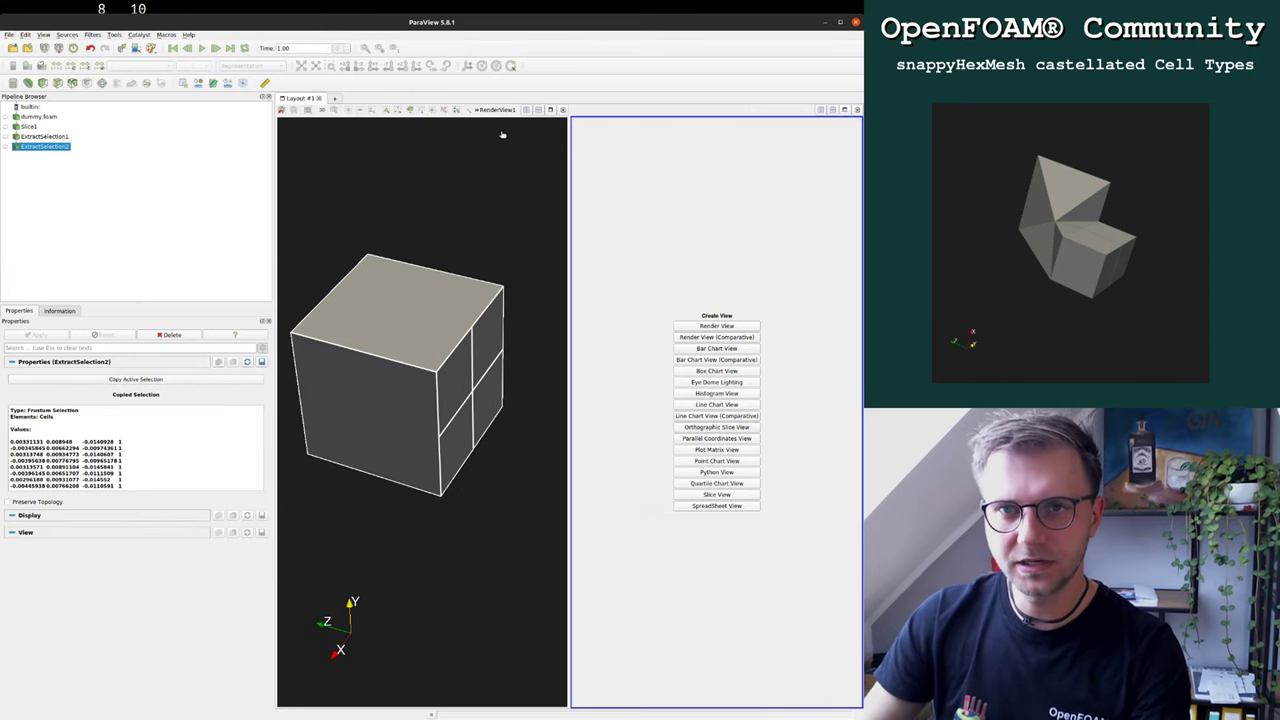
{"action": "left_click", "coordinate": [714, 506]}
{"action": "left_click", "coordinate": [710, 122]}
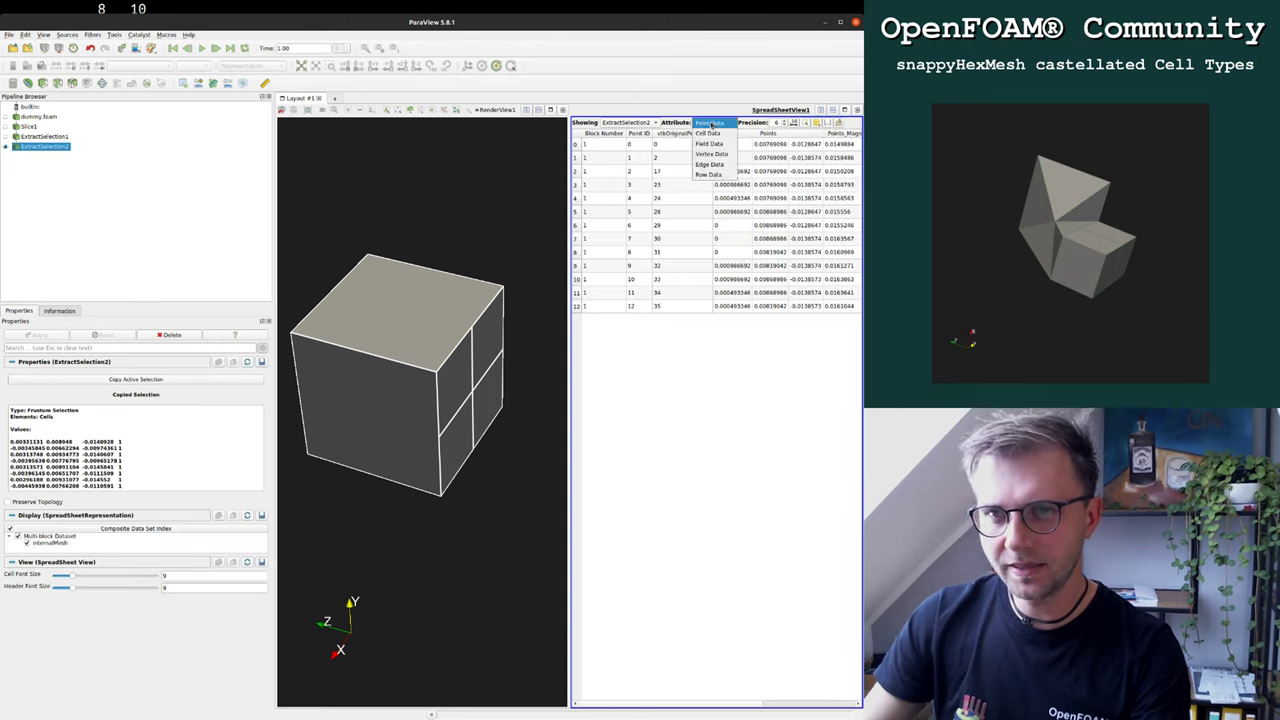
{"action": "left_click", "coordinate": [710, 134]}
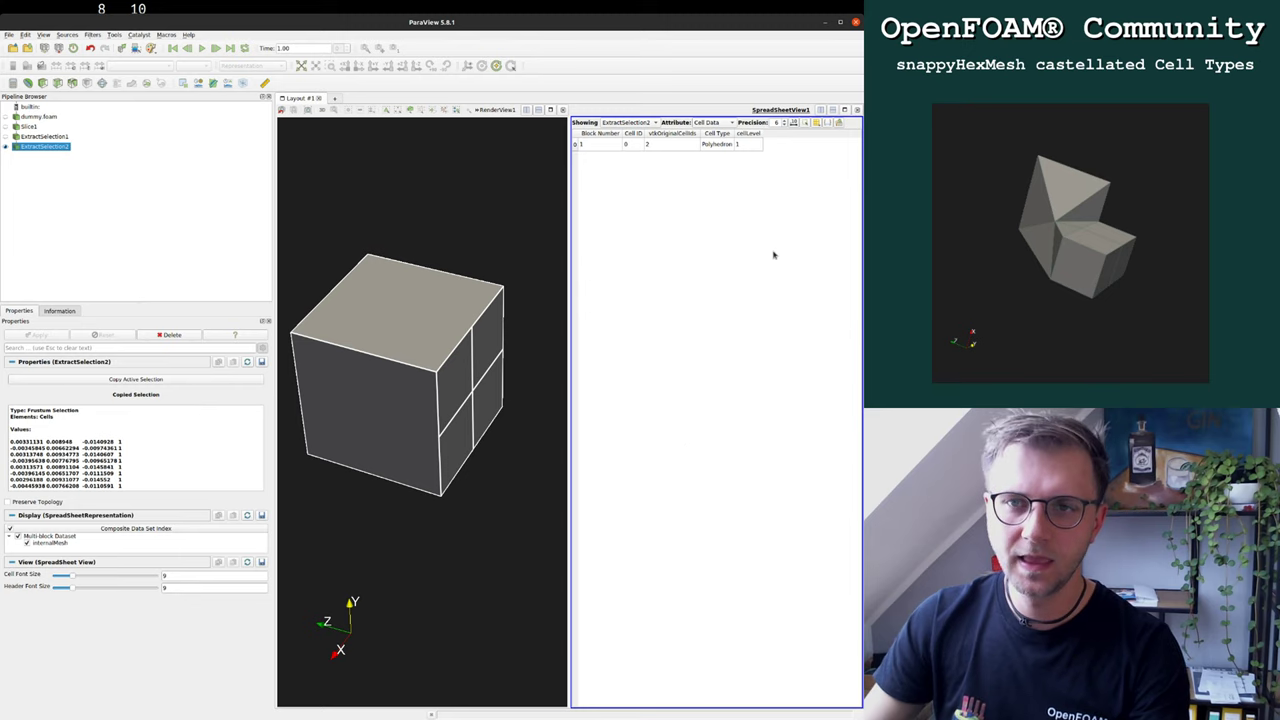
{"action": "left_click", "coordinate": [700, 146]}
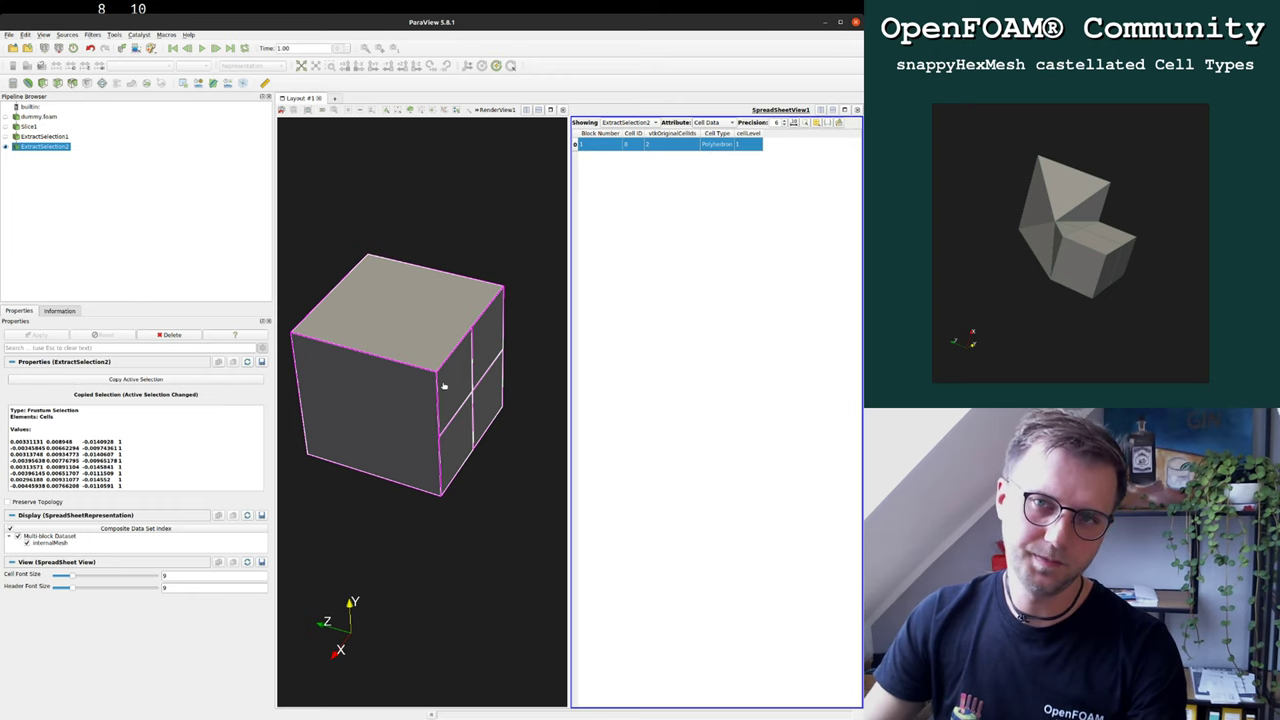
Examine the highlighted cell's face that is split into four, along with its adjoining edges.
{"action": "mouse_move", "coordinate": [445, 382]}
{"action": "left_mouse_down"}
{"action": "mouse_move", "coordinate": [423, 400]}
{"action": "mouse_move", "coordinate": [432, 383]}
{"action": "left_mouse_up"}
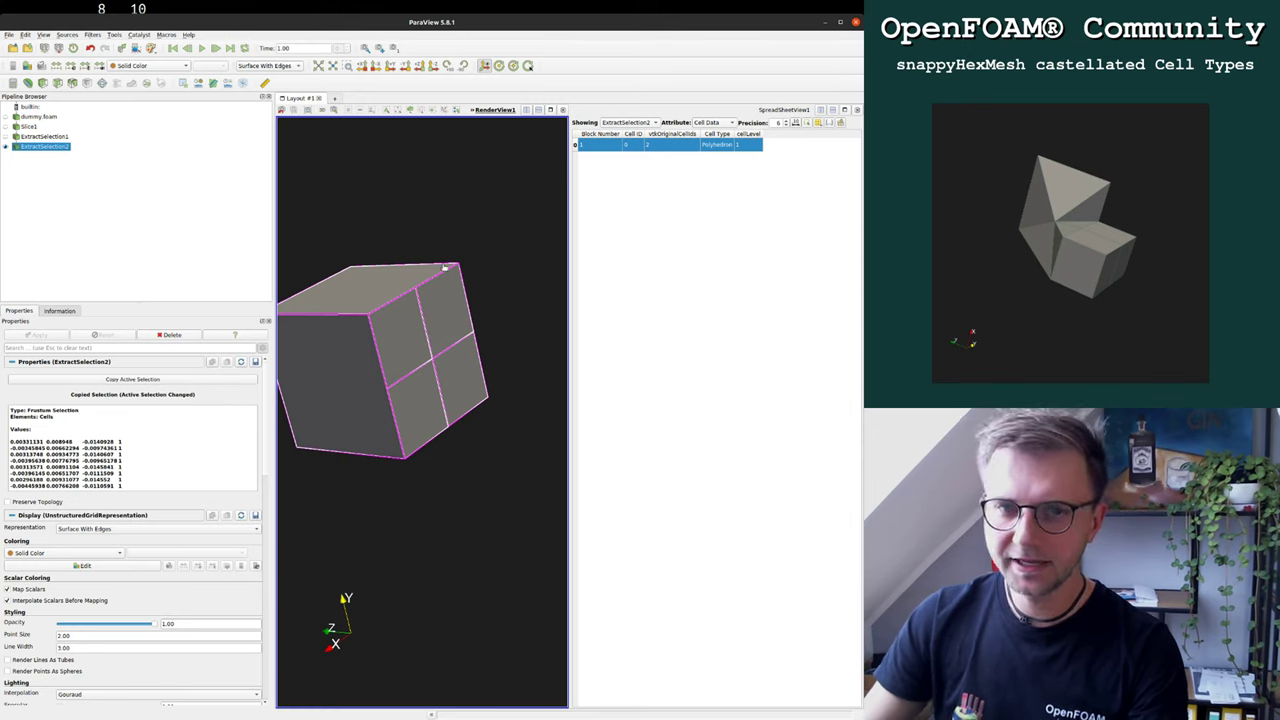
{"action": "left_click_drag", "start_coordinate": [444, 267], "coordinate": [464, 278]}
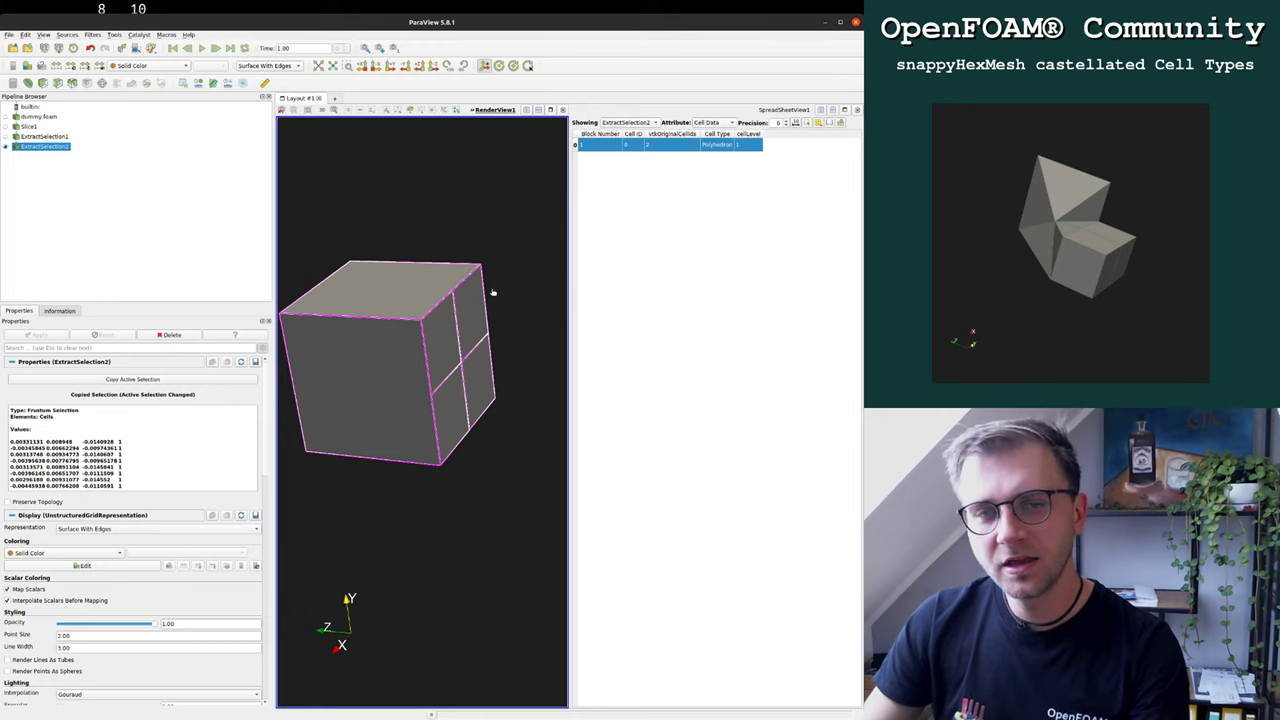
{"action": "left_click_drag", "start_coordinate": [492, 292], "coordinate": [491, 291]}
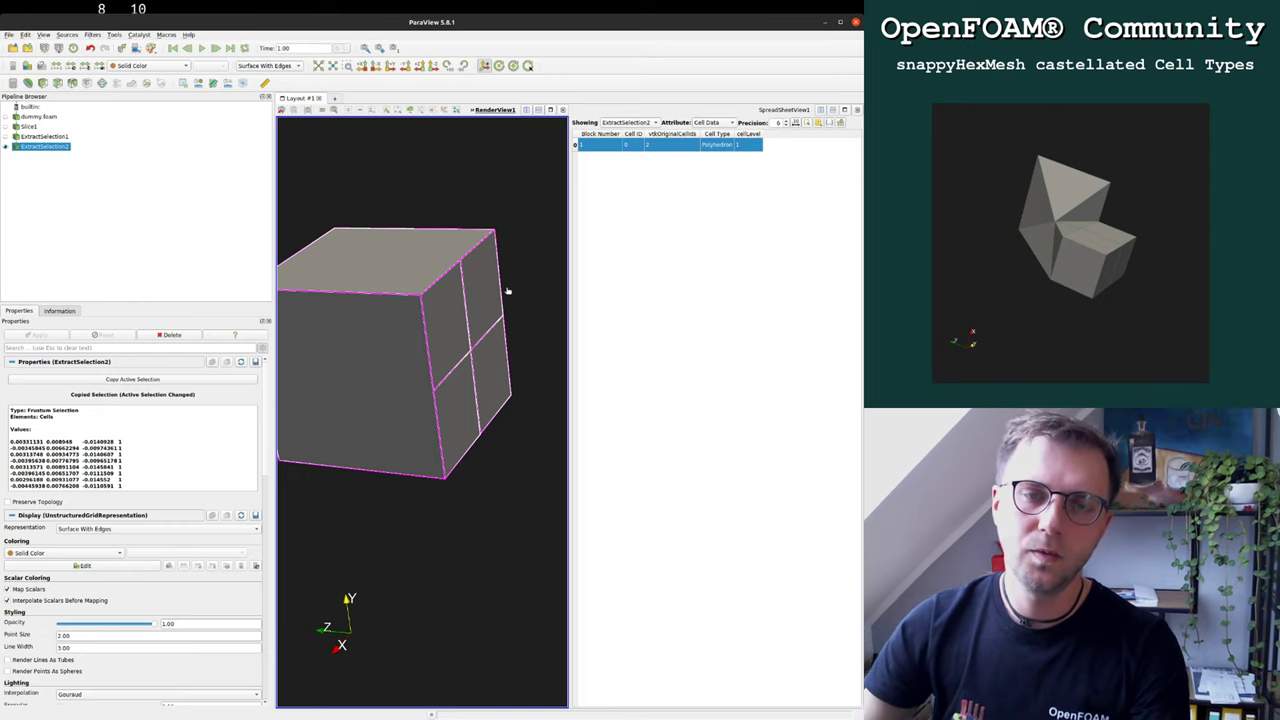
Switch to the terminal and examine the mesh check's breakdown of polyhedra by number of faces, marking individual face counts.
{"action": "key", "text": "super"}
{"action": "left_click", "coordinate": [201, 274]}
{"action": "scroll", "coordinate": [201, 274], "scroll_direction": "up", "scroll_amount": 7}
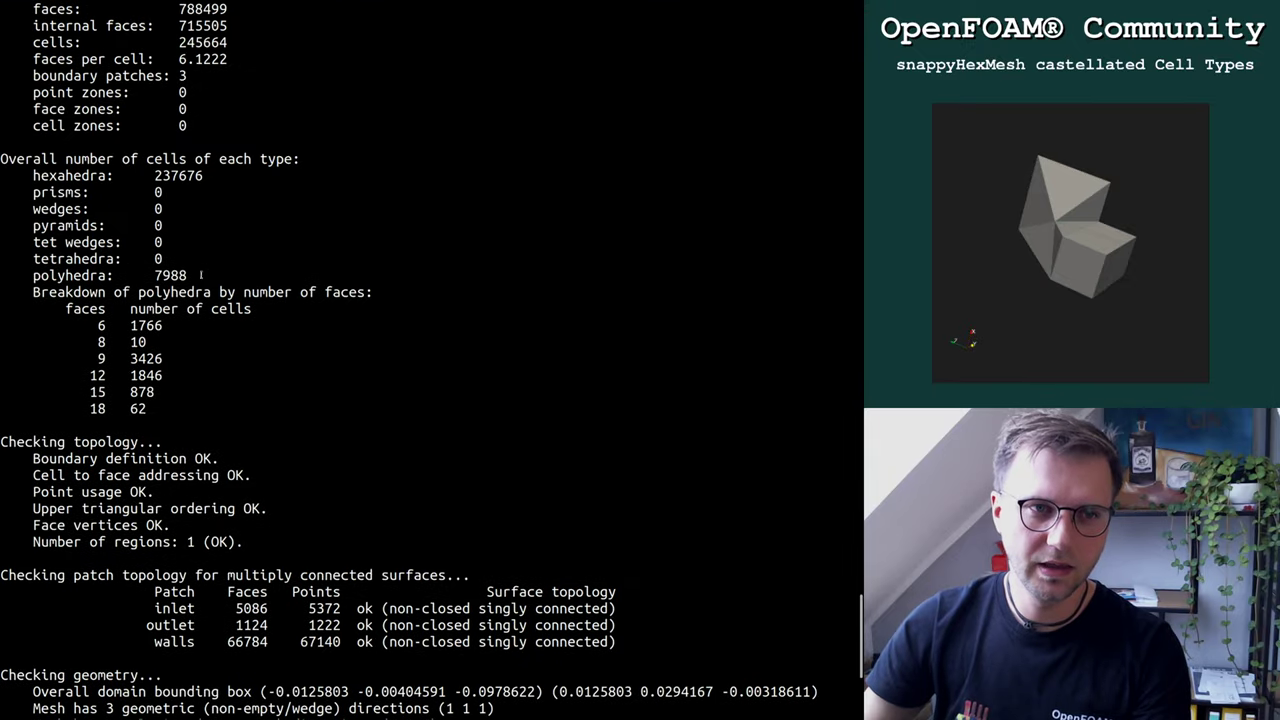
{"action": "double_click", "coordinate": [95, 408]}
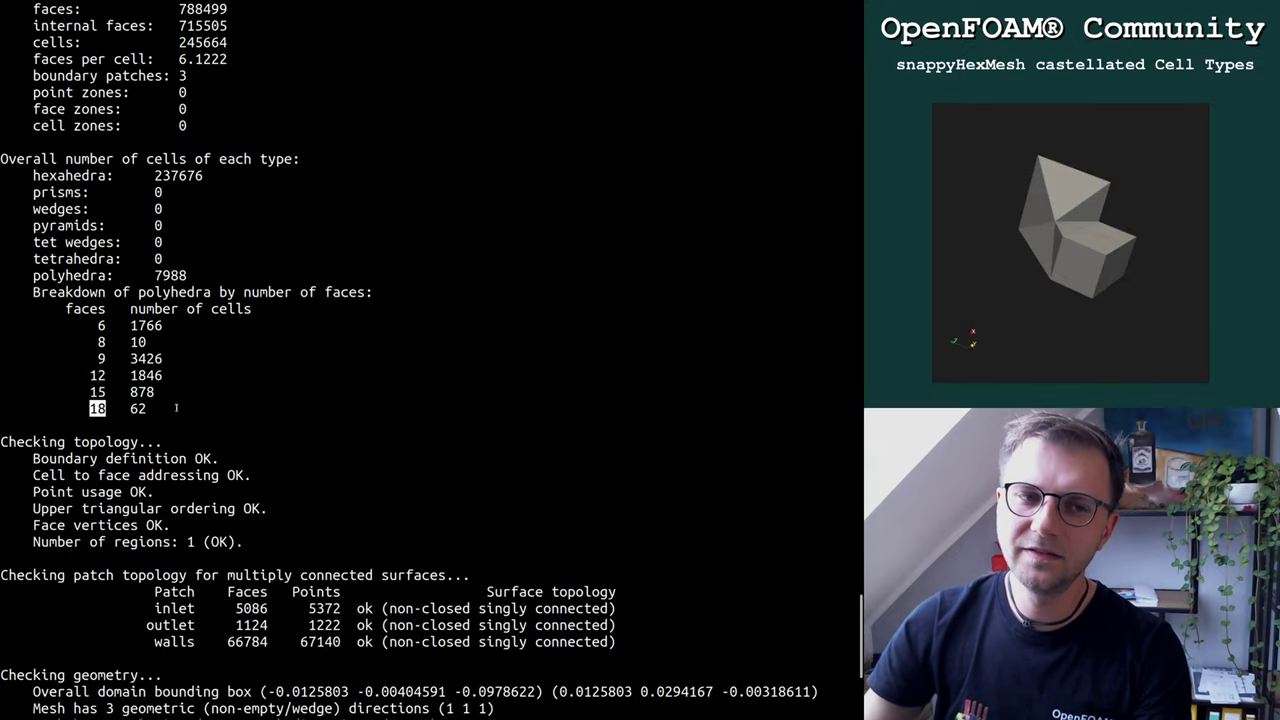
{"action": "double_click", "coordinate": [101, 342]}
{"action": "left_click", "coordinate": [101, 342]}
{"action": "double_click", "coordinate": [100, 325]}
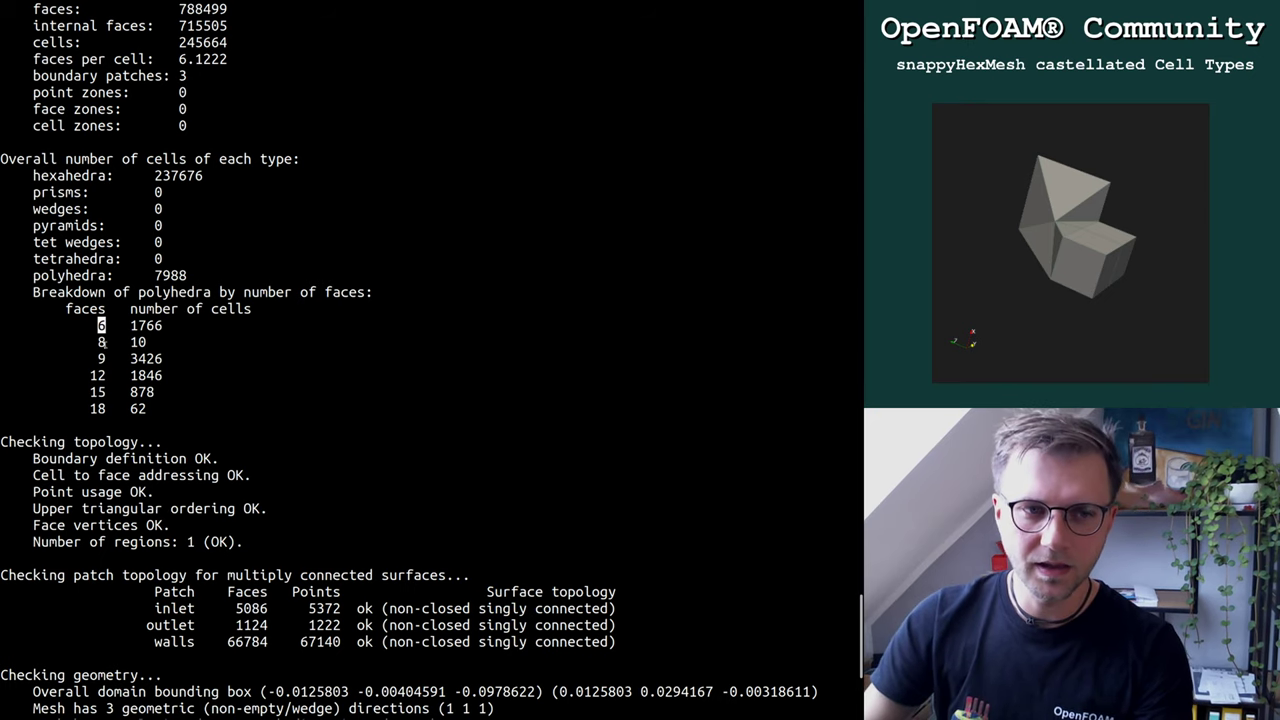
{"action": "key", "text": "Down"}
{"action": "key", "text": "Down"}
{"action": "key", "text": "Down"}
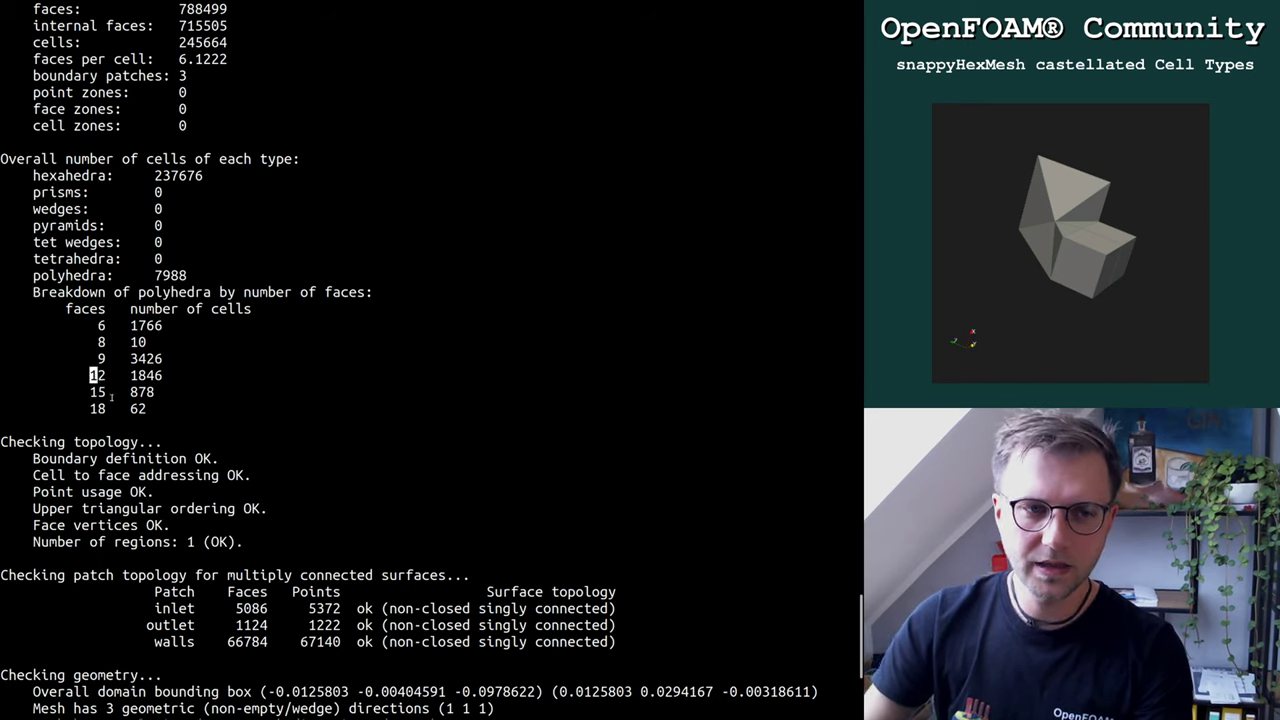
{"action": "key", "text": "Up"}
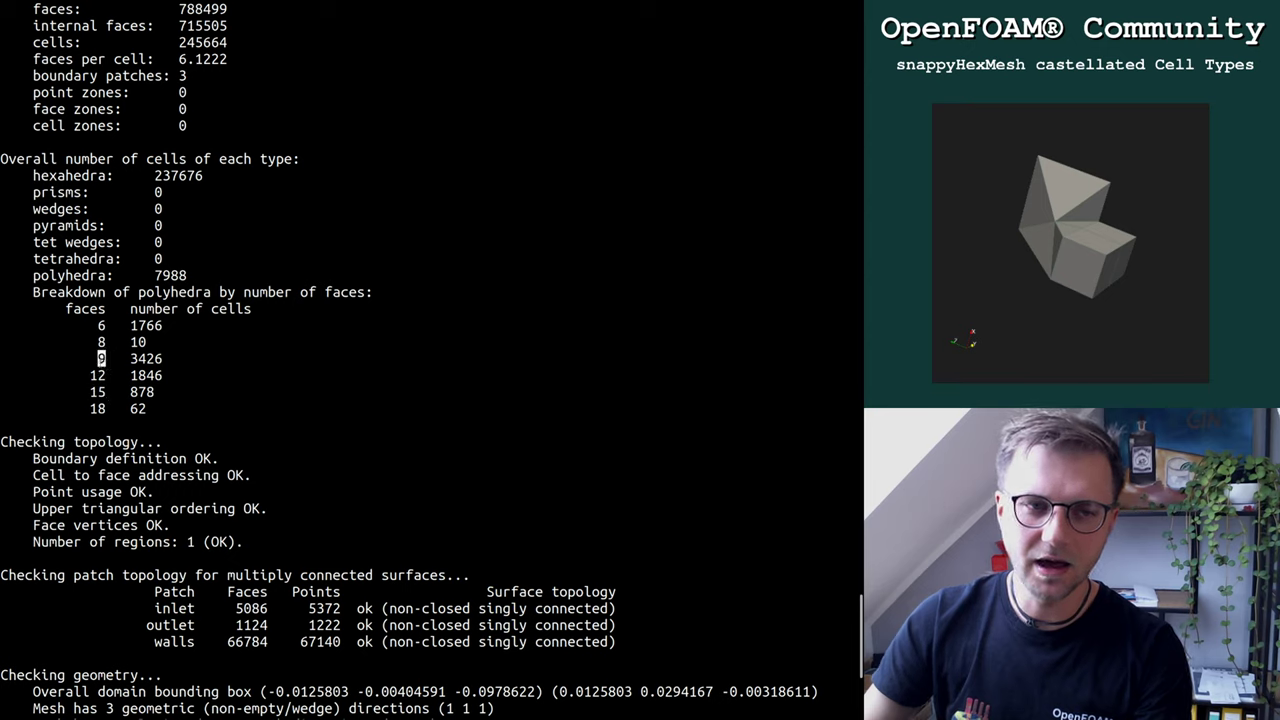
{"action": "left_click", "coordinate": [90, 375]}
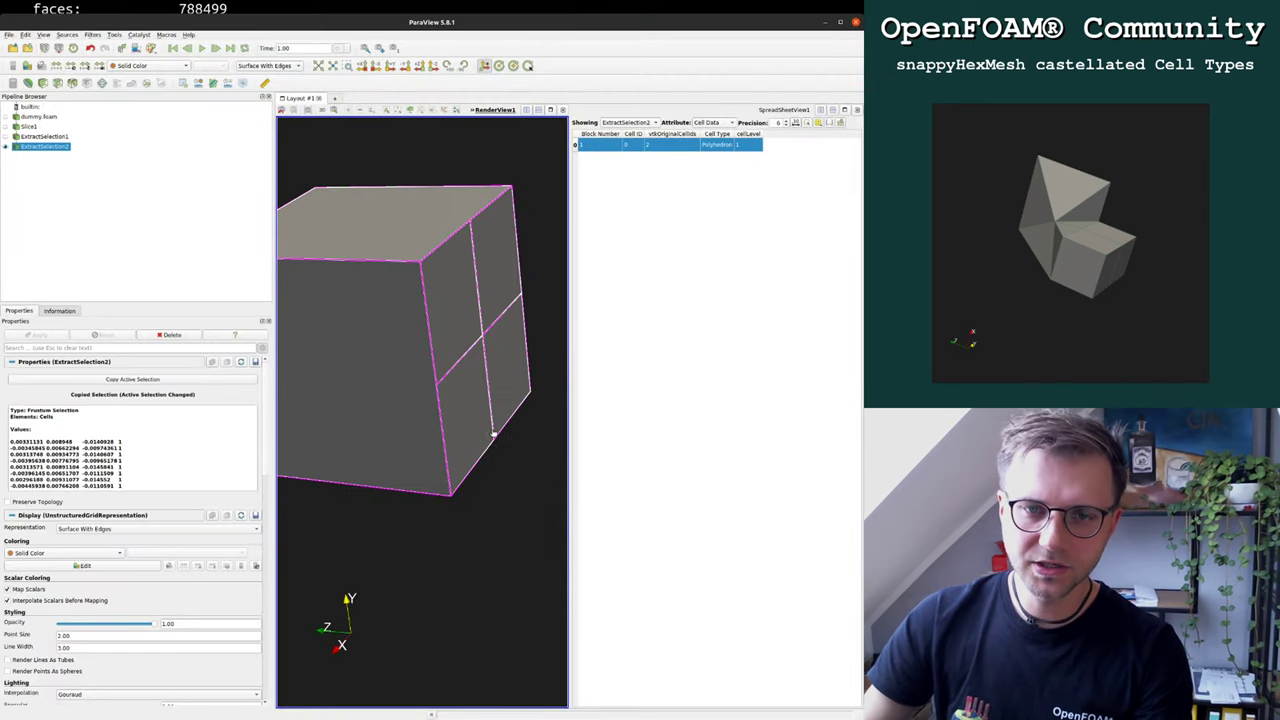
Switch back to ParaView and examine the whole polyhedral cell from several sides to count its faces.
{"action": "scroll", "coordinate": [477, 443], "scroll_direction": "down", "scroll_amount": 5}
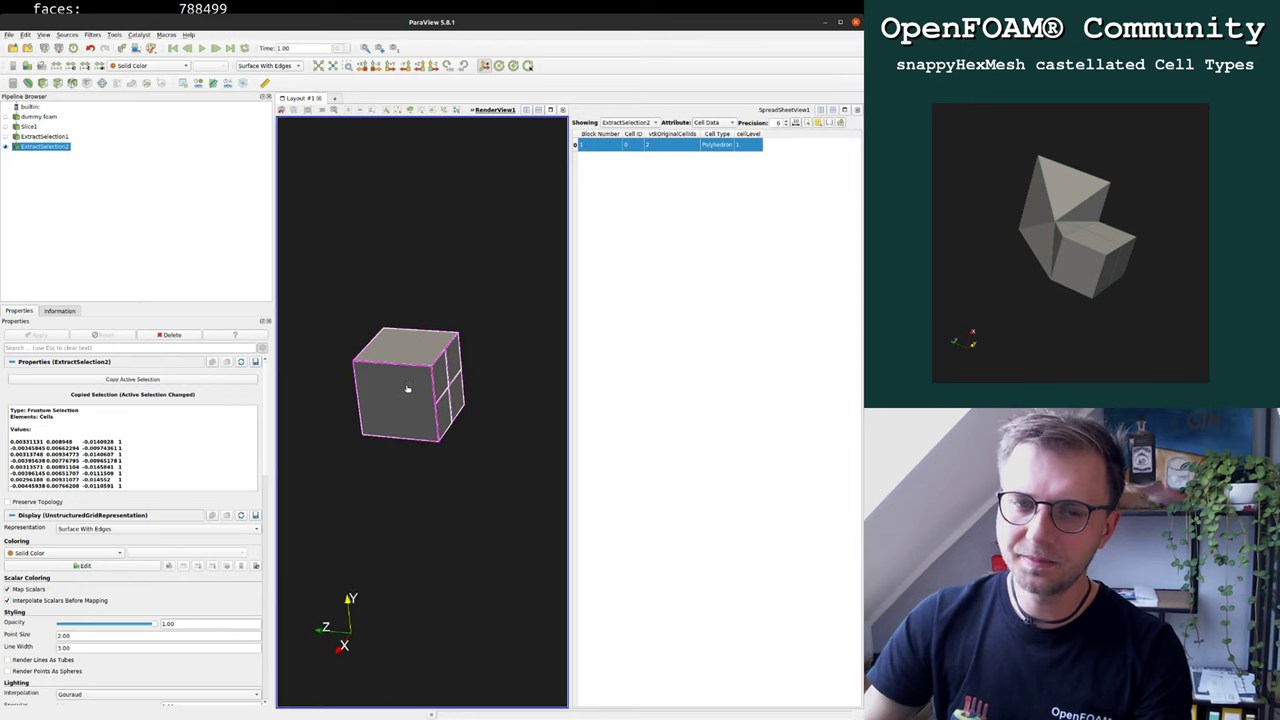
{"action": "left_click_drag", "start_coordinate": [409, 388], "coordinate": [399, 389]}
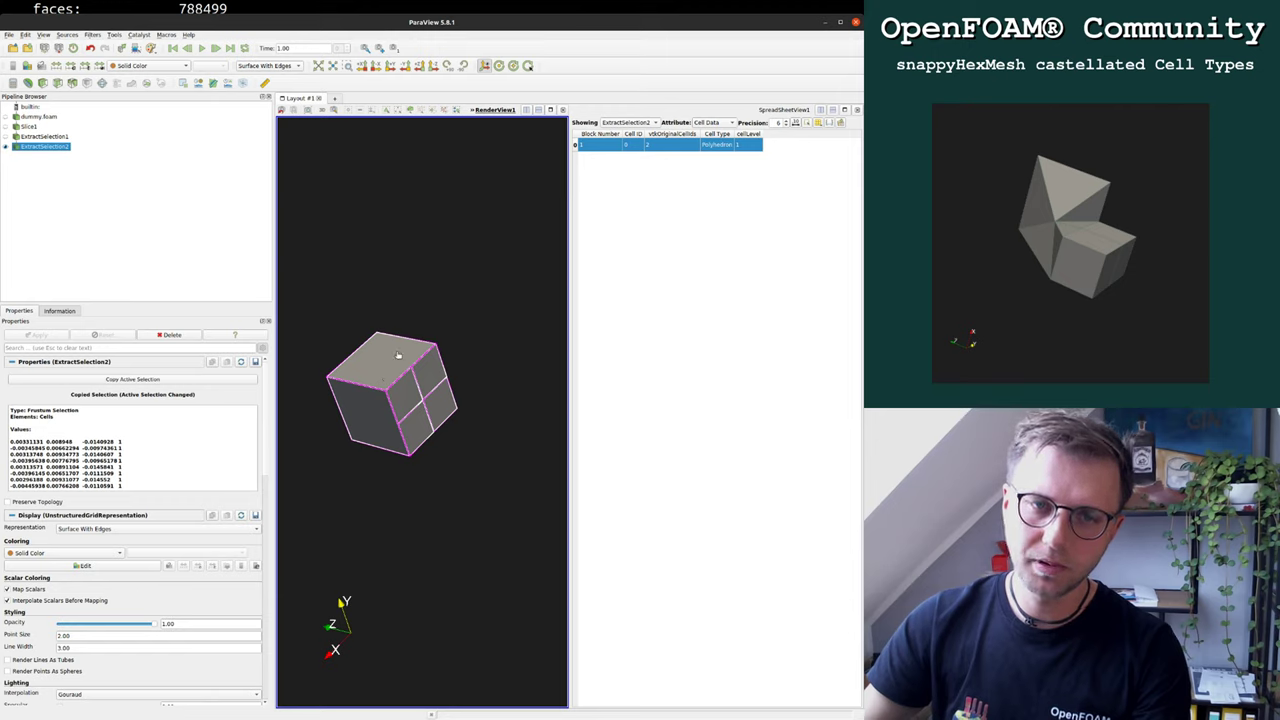
{"action": "left_click_drag", "start_coordinate": [391, 351], "coordinate": [330, 406]}
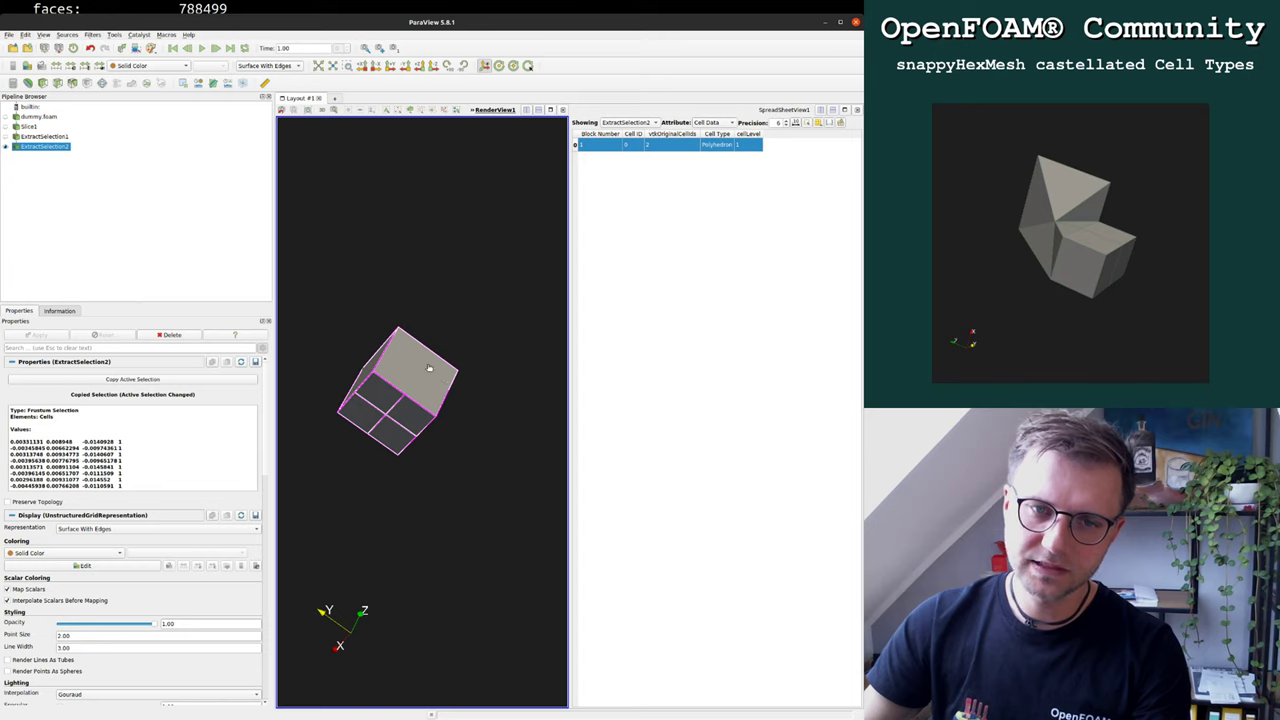
{"action": "left_click_drag", "start_coordinate": [423, 366], "coordinate": [380, 383]}
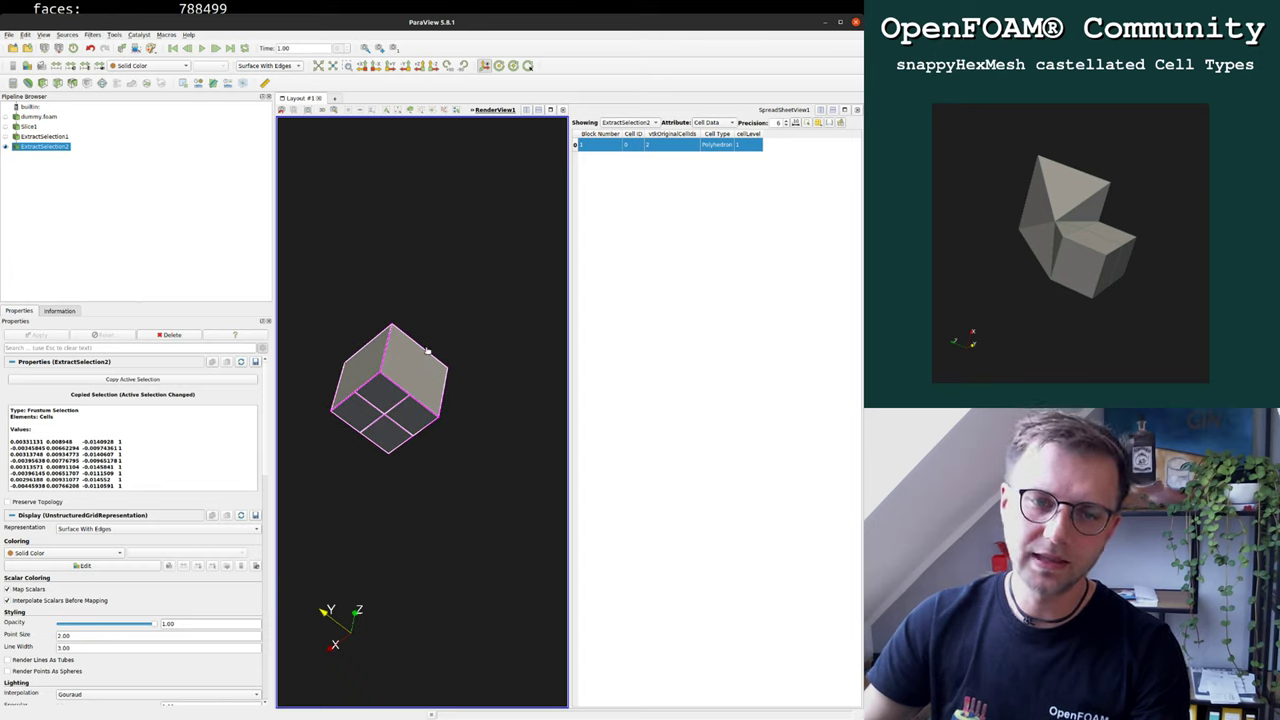
{"action": "left_click_drag", "start_coordinate": [360, 378], "coordinate": [390, 425]}
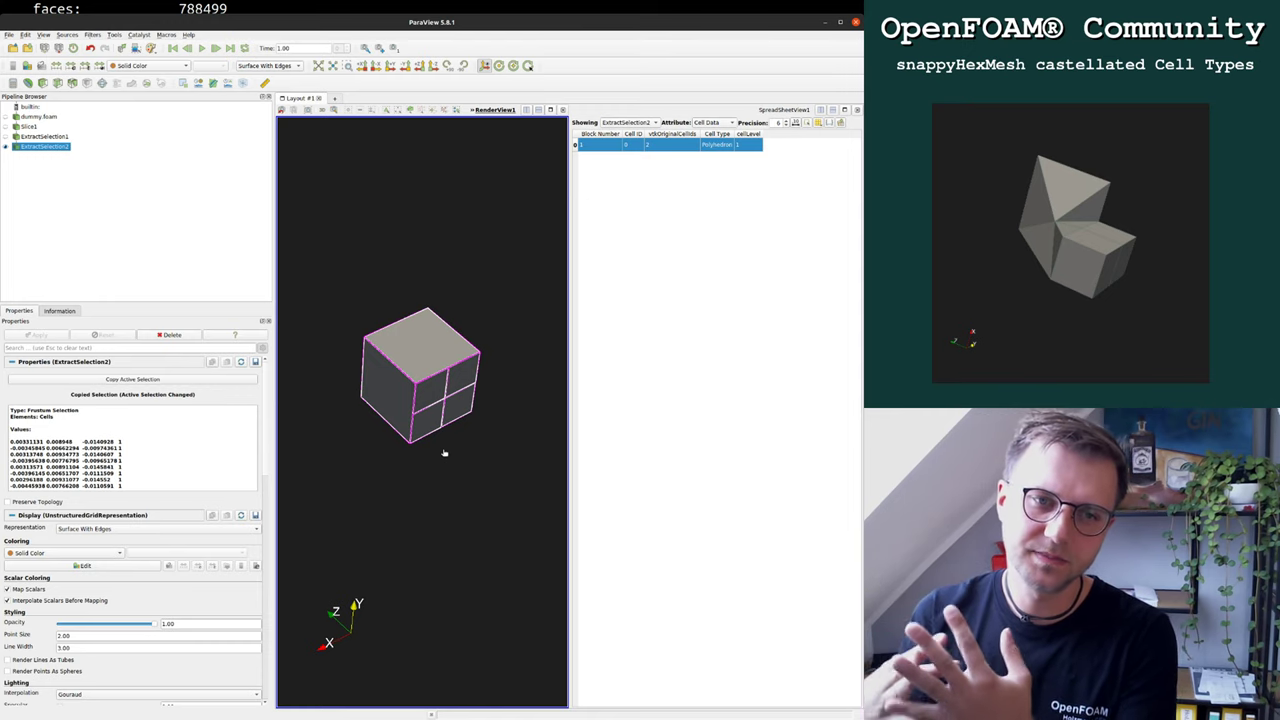
Align the camera with an axis and compare the cell's undivided faces with the face split into four.
{"action": "left_click", "coordinate": [389, 66]}
{"action": "left_click_drag", "start_coordinate": [431, 237], "coordinate": [380, 543]}
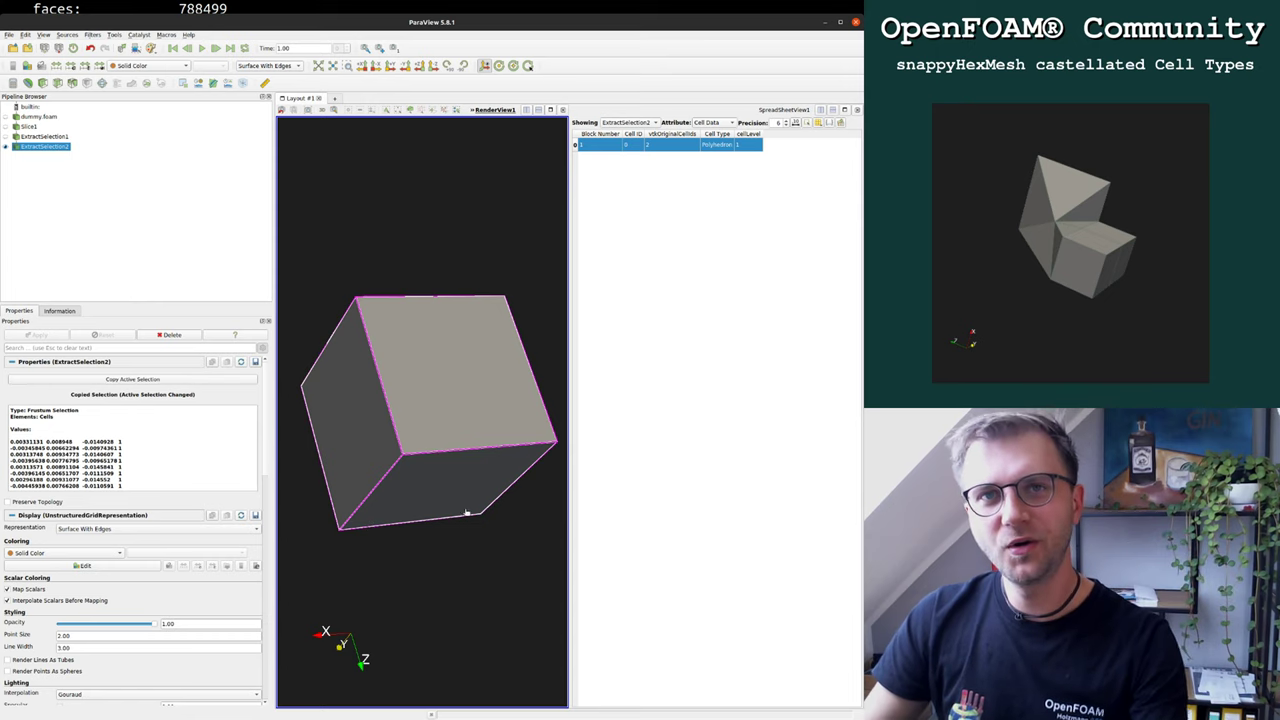
{"action": "left_click_drag", "start_coordinate": [459, 283], "coordinate": [457, 411]}
{"action": "left_click_drag", "start_coordinate": [517, 332], "coordinate": [529, 289]}
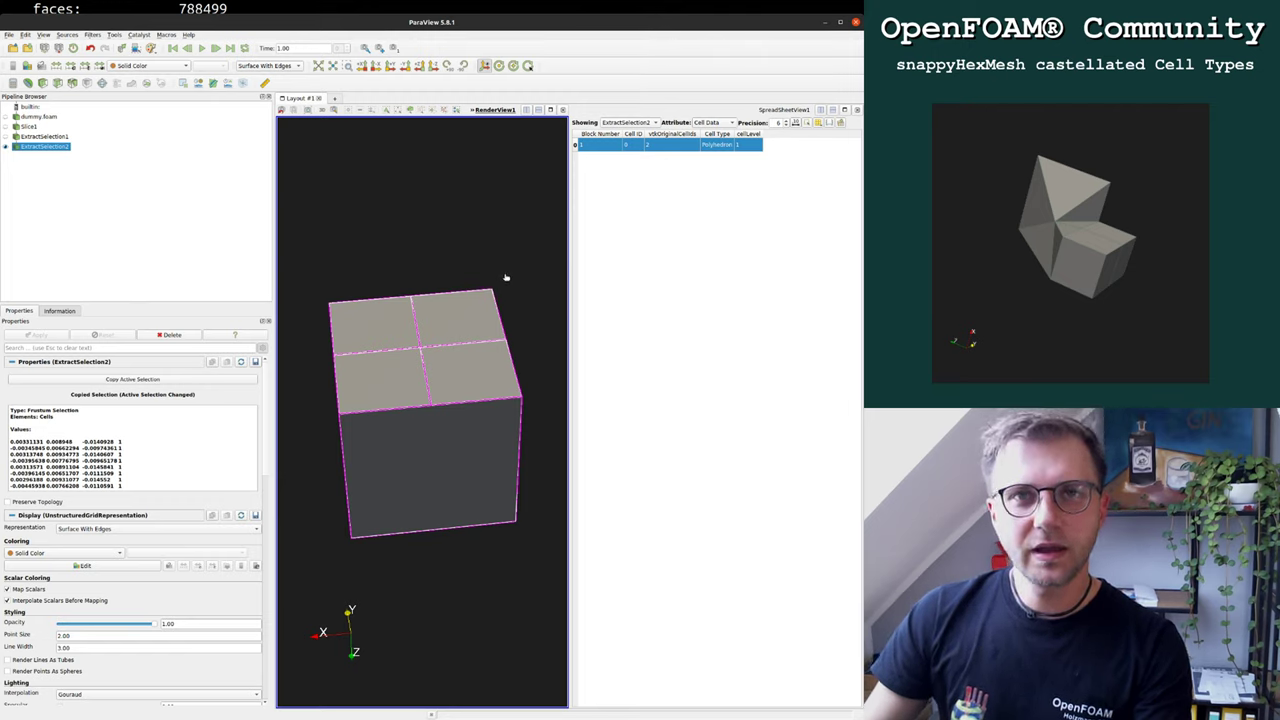
{"action": "left_click_drag", "start_coordinate": [506, 278], "coordinate": [509, 290]}
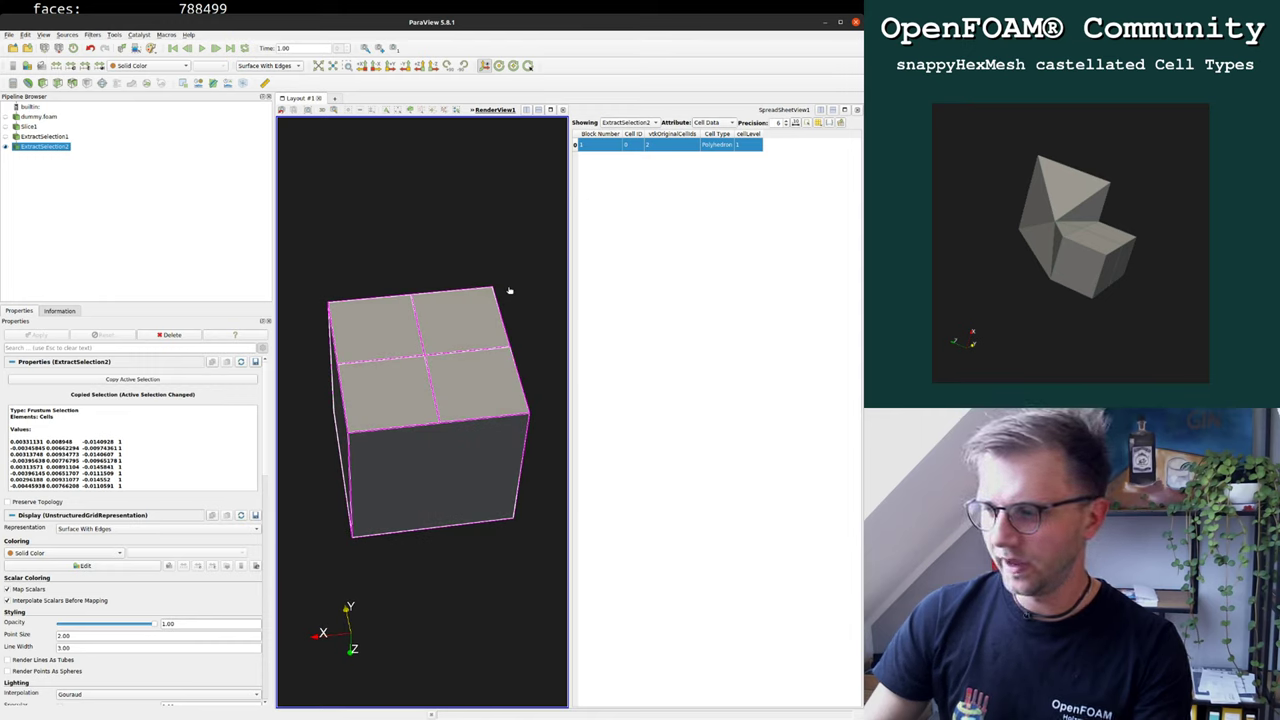